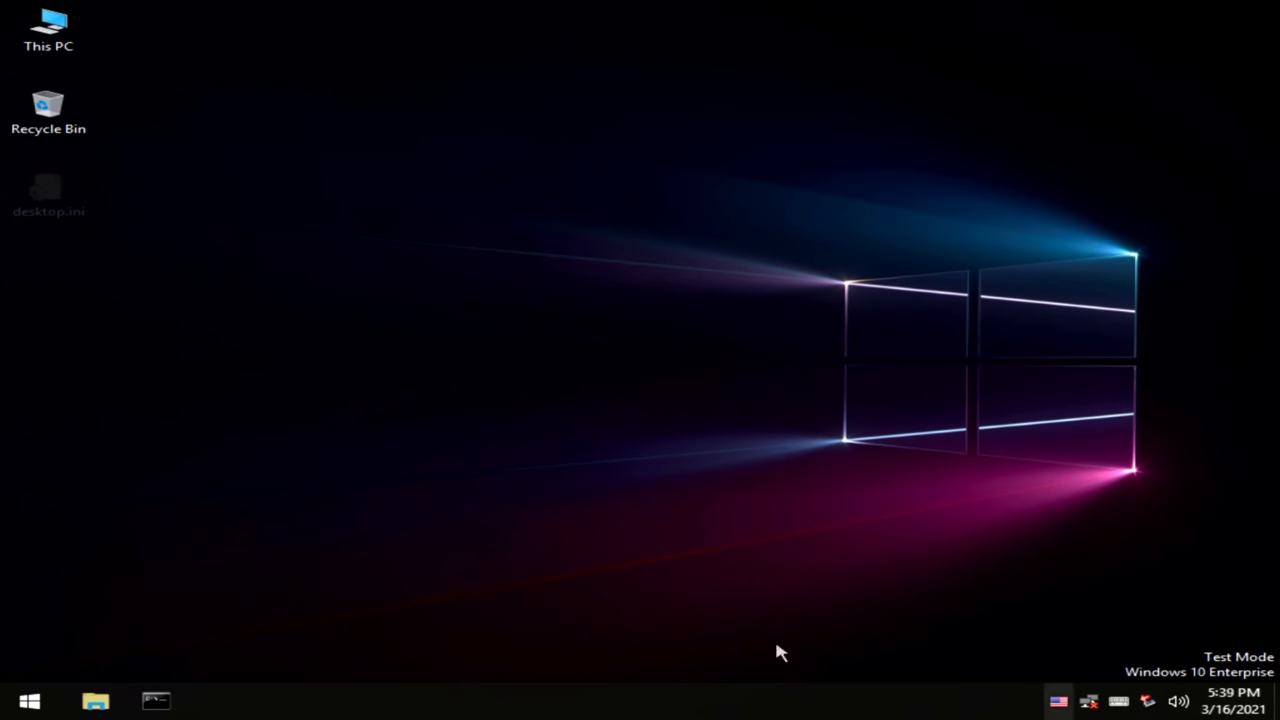
Step: Open This PC and look through the Windows 10 (C:) and Windows 7 (D:) drives
click(29, 701)
click(443, 289)
click(243, 444)
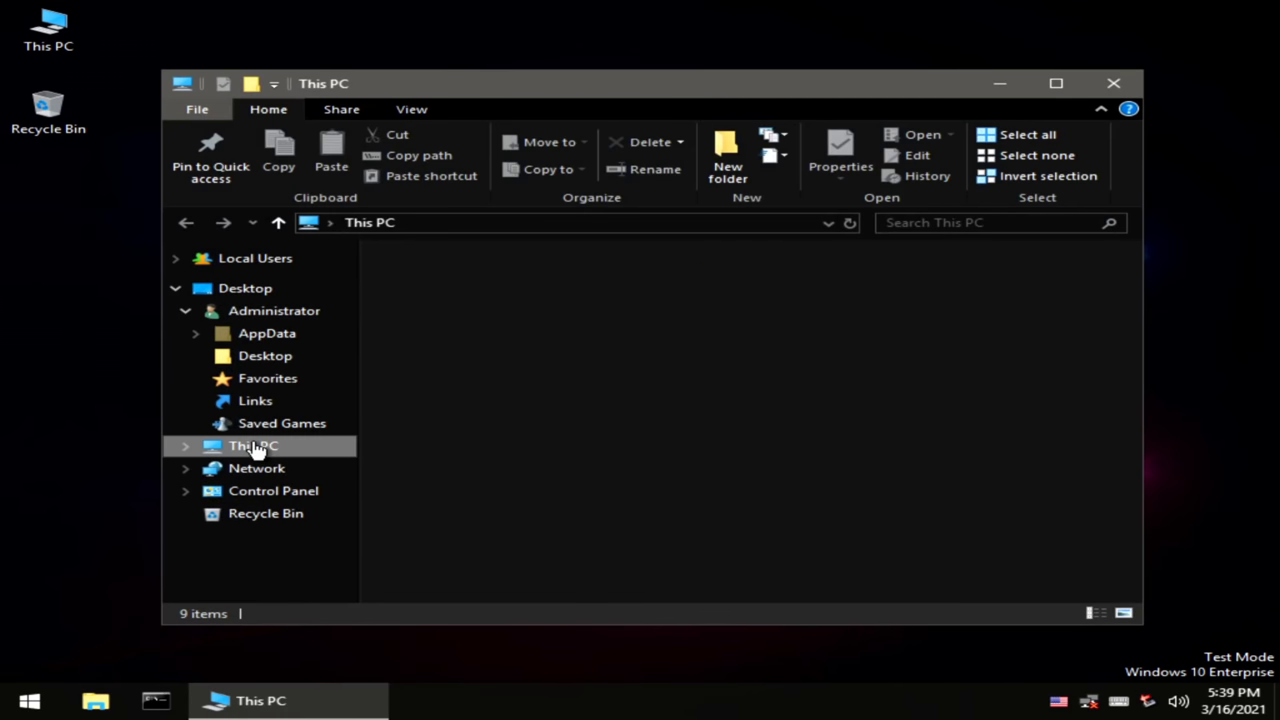
double_click(960, 418)
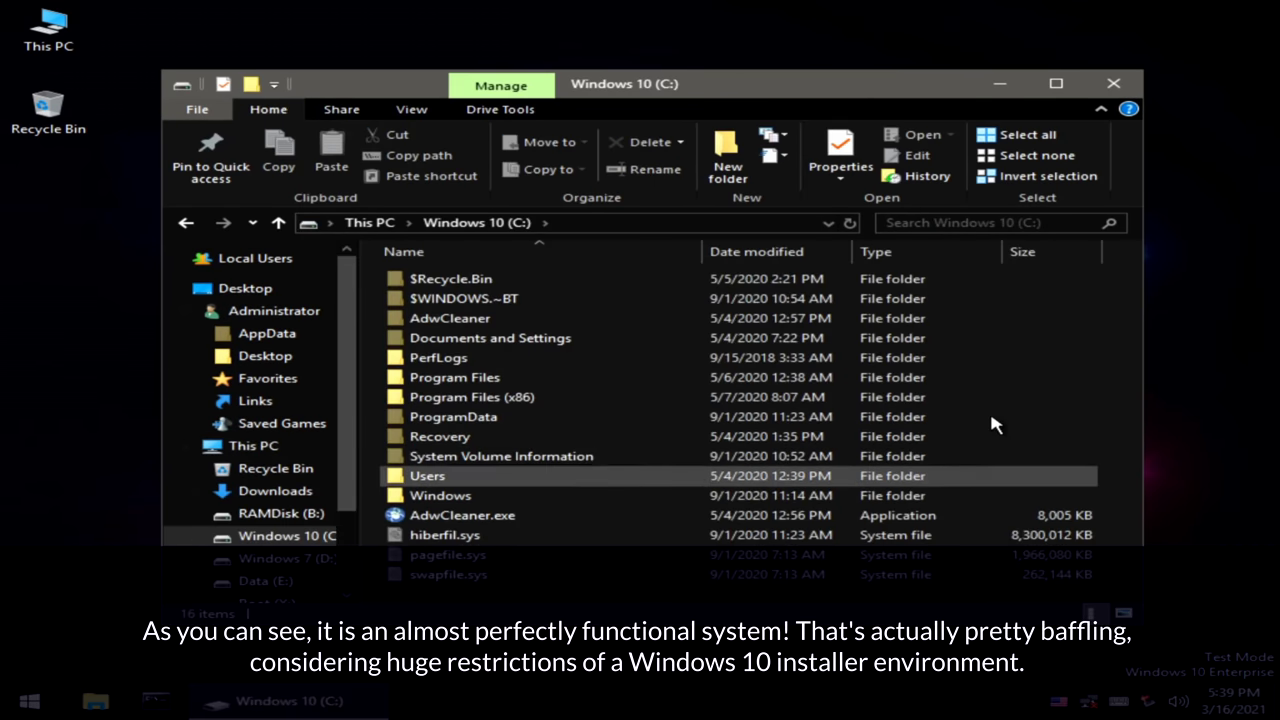
click(185, 223)
double_click(490, 467)
key(alt+Left)
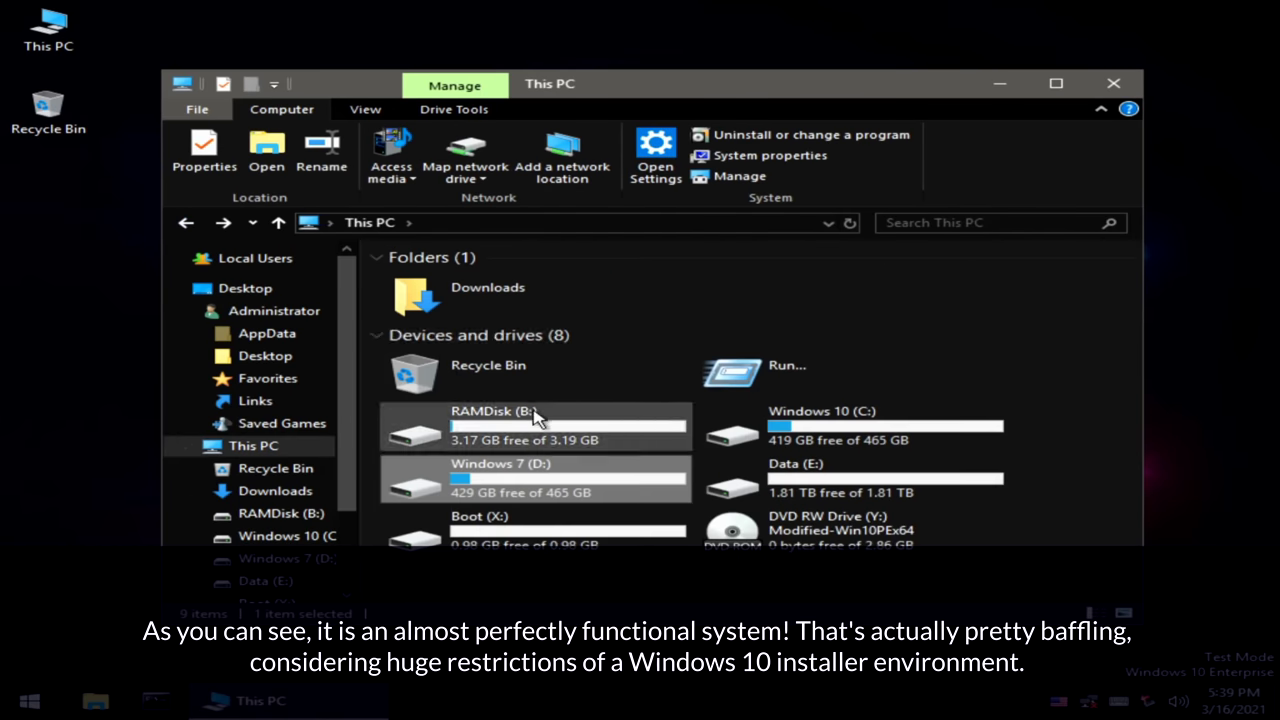
Step: Look inside the Temp folder on RAMDisk (B:) and return to the drive overview
double_click(537, 420)
double_click(430, 279)
click(185, 223)
click(185, 223)
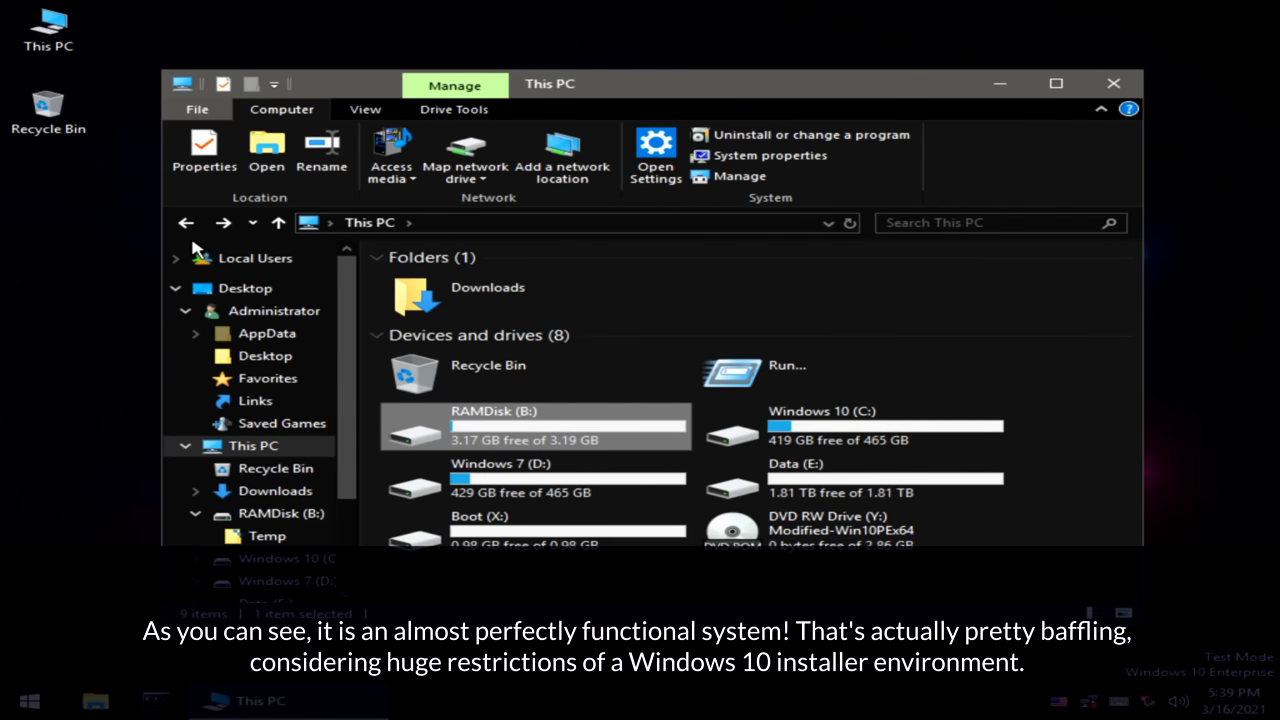
Step: Create a text file named Hello on RAMDisk (B:) and open it for editing
double_click(447, 402)
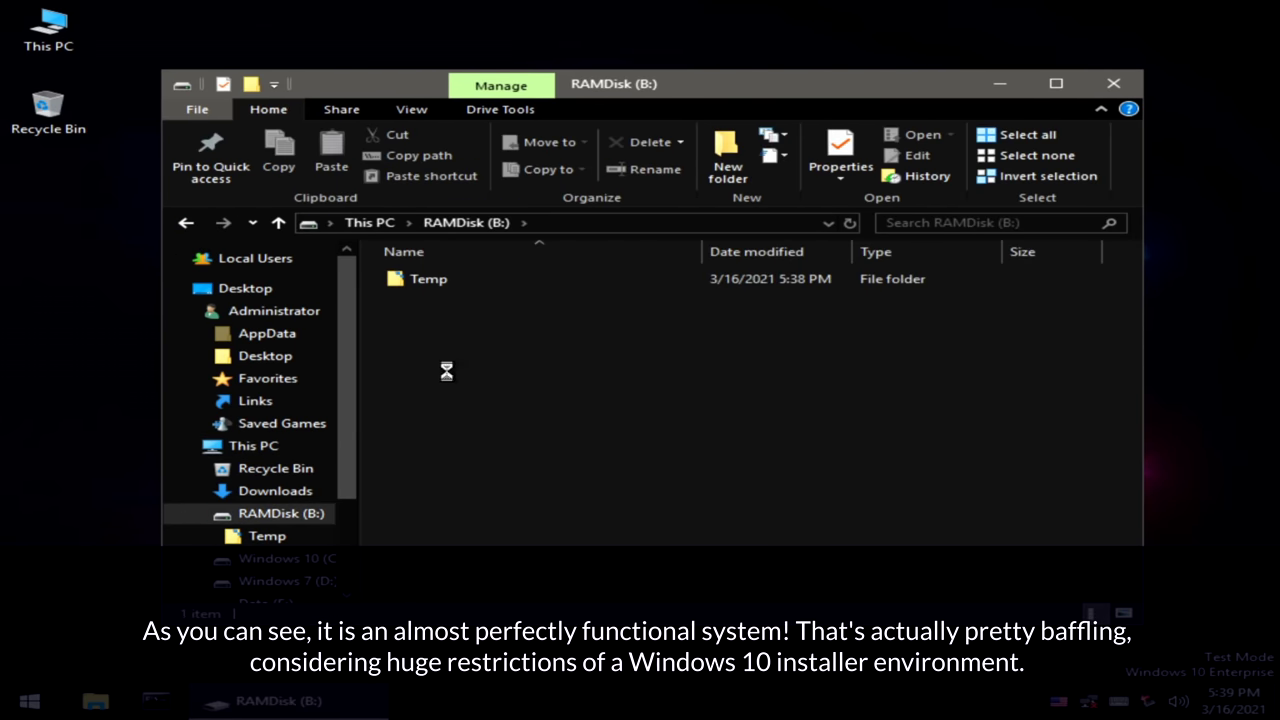
right_click(447, 371)
mouse_move(536, 640)
click(829, 598)
text(Hello)
key(Return)
key(Return)
Step: Write "What's up? This file will get deleted after reboot." in Hello.txt, then save and close the file
text(What's up? This file will get deleted after reb)
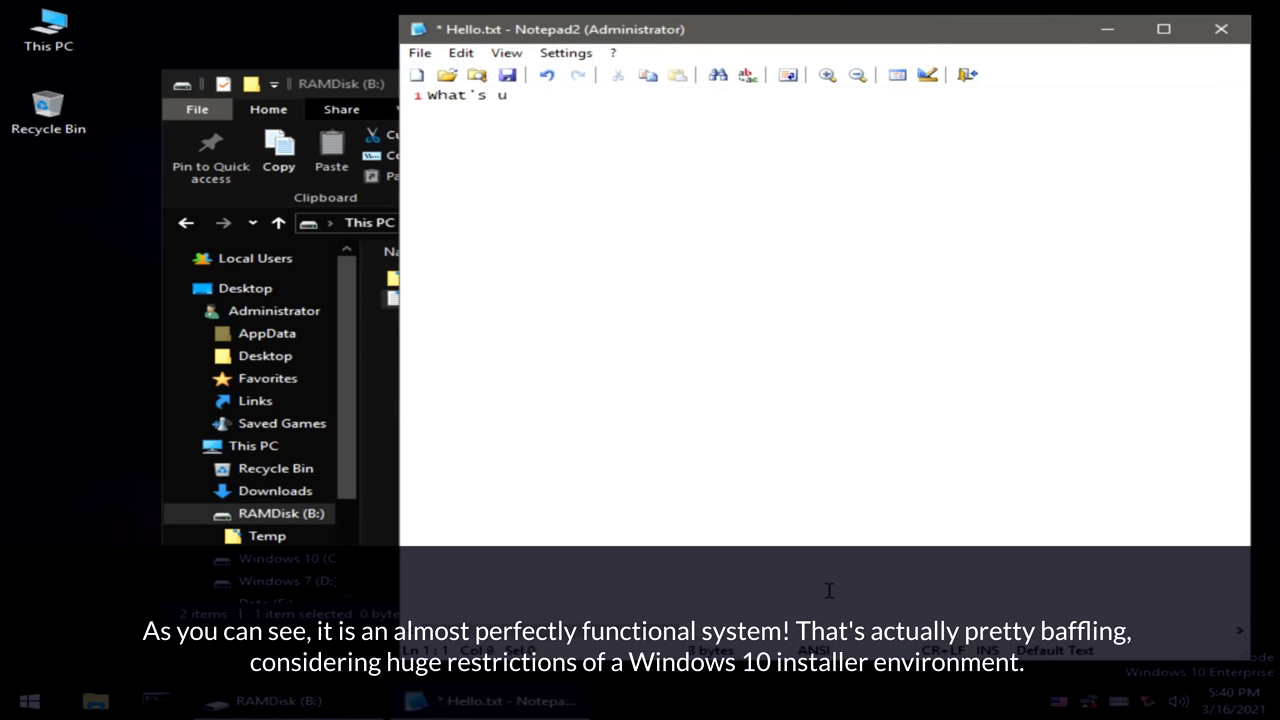
text(oot.)
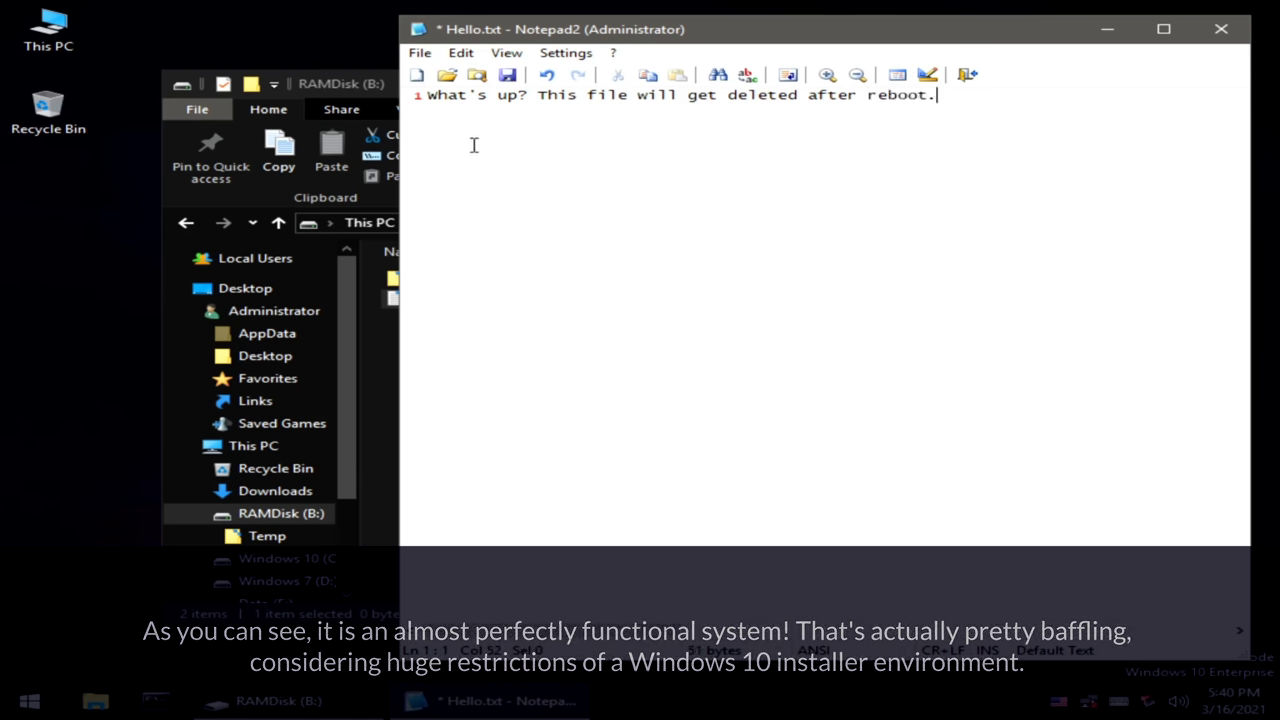
key(ctrl+s)
key(alt+F4)
Step: Go back to This PC and open the Boot (X:) drive
key(alt+Up)
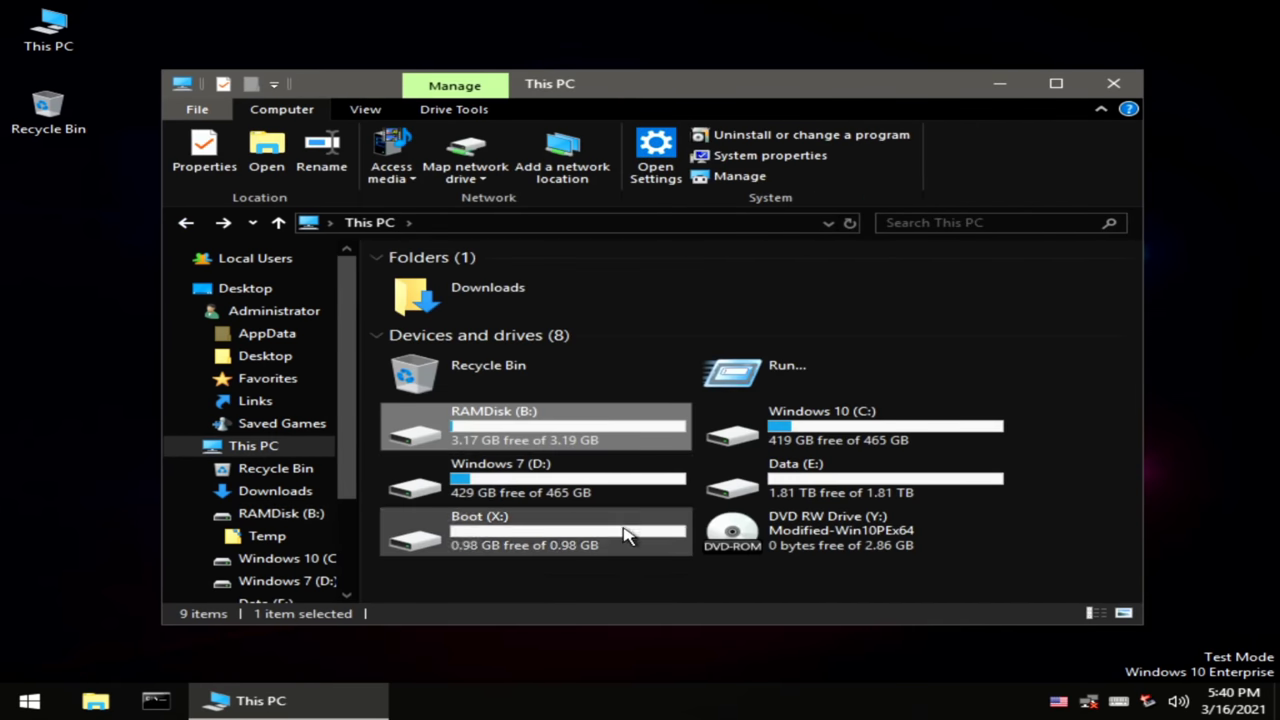
double_click(625, 520)
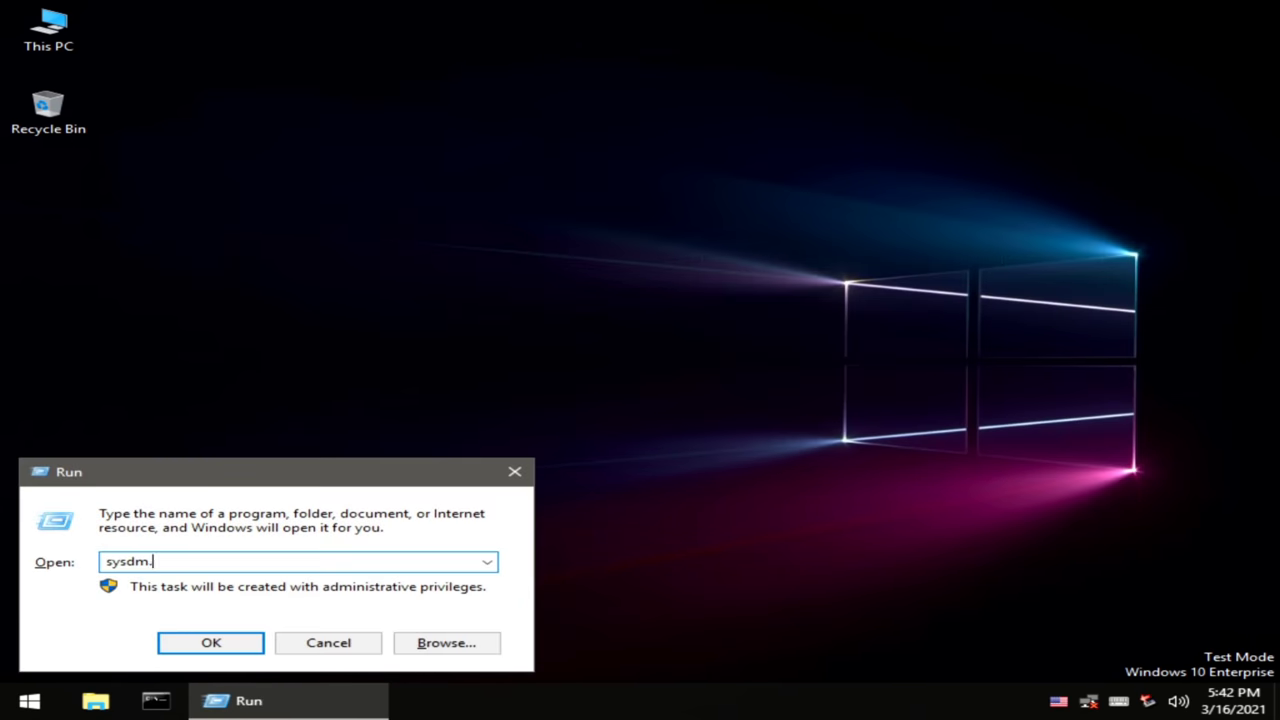
Step: Open Device Manager from the hardware settings of System Properties
key(Return)
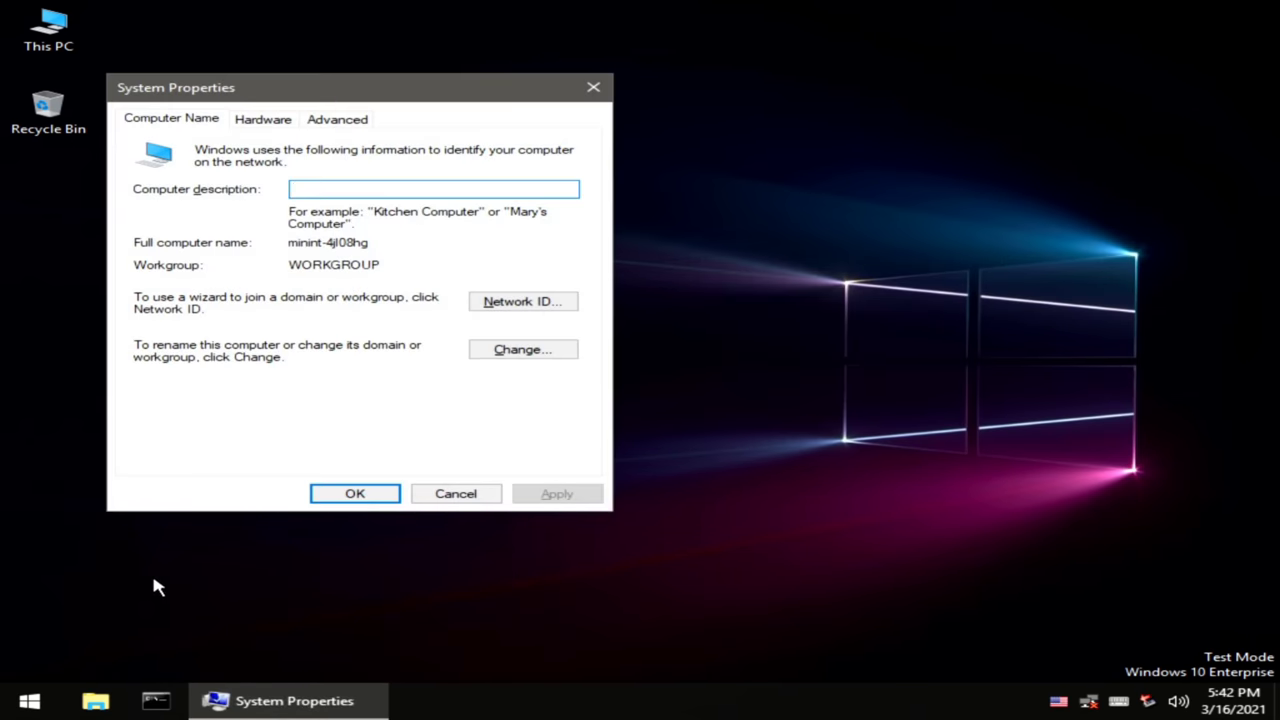
click(272, 120)
click(446, 234)
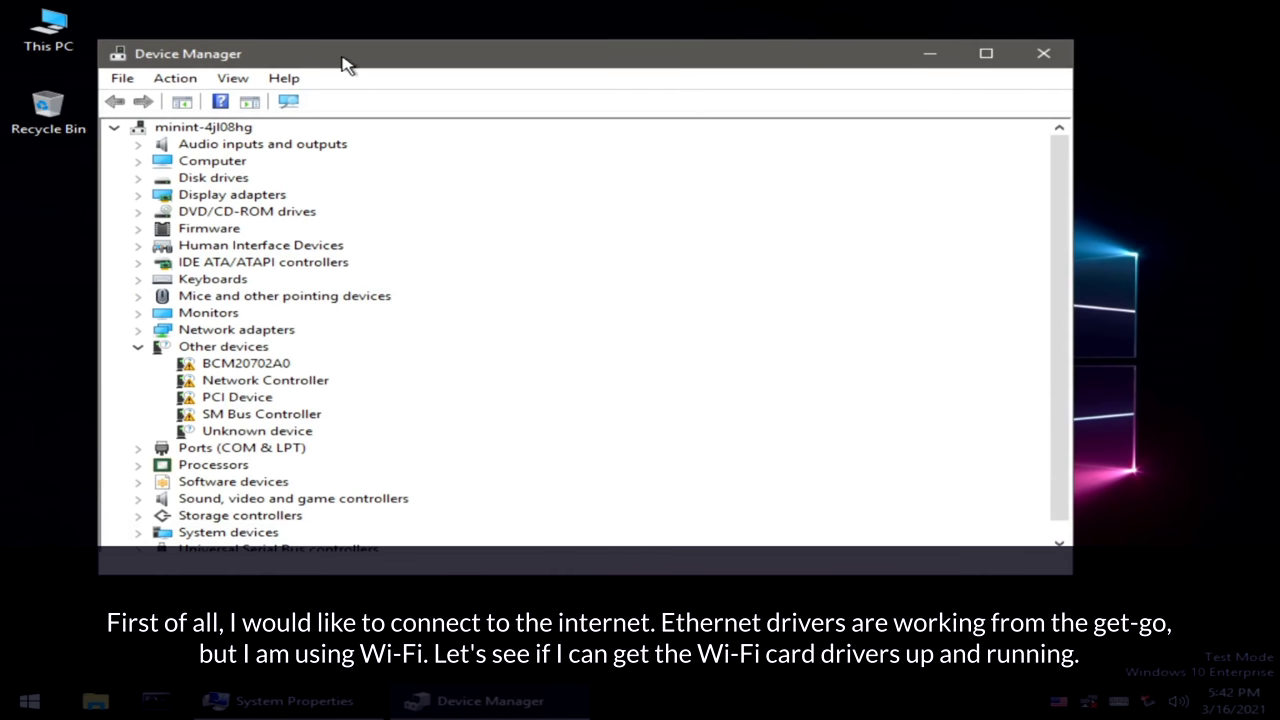
Step: Check the driver status of the Network Controller under Other devices, then close its properties
drag(350, 70, 485, 125)
scroll(560, 415, down, 1)
double_click(372, 420)
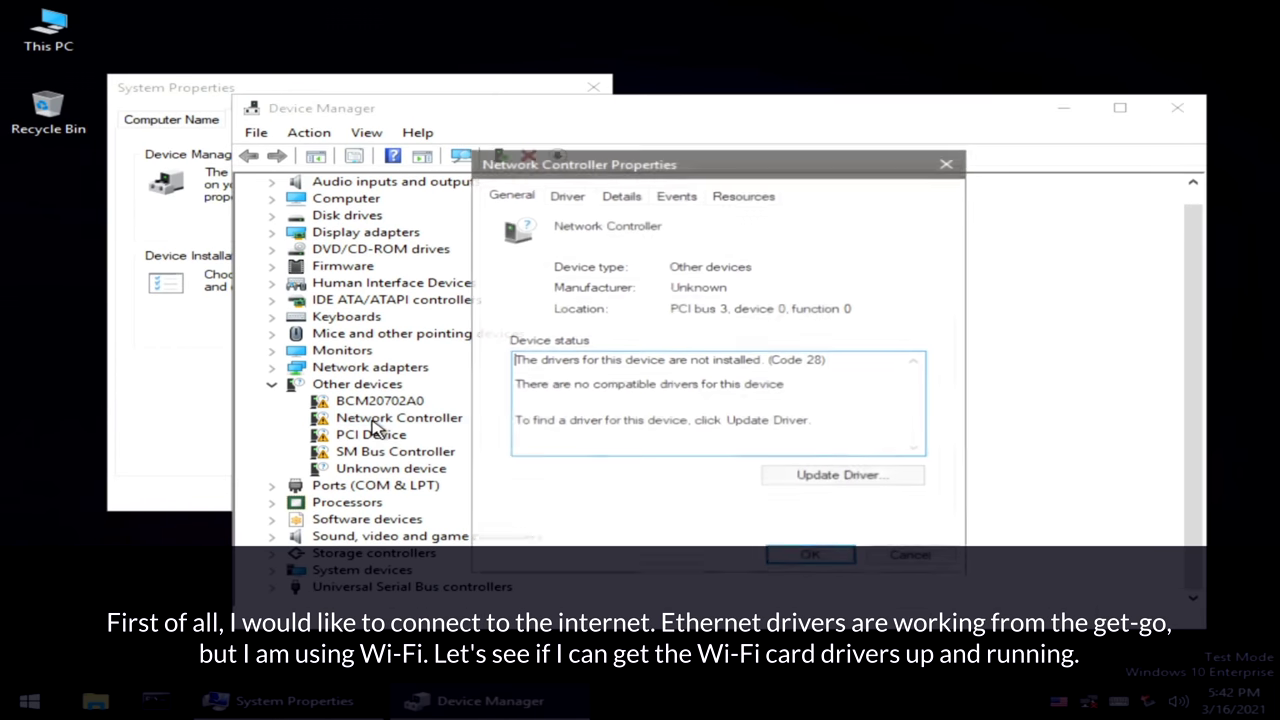
key(Escape)
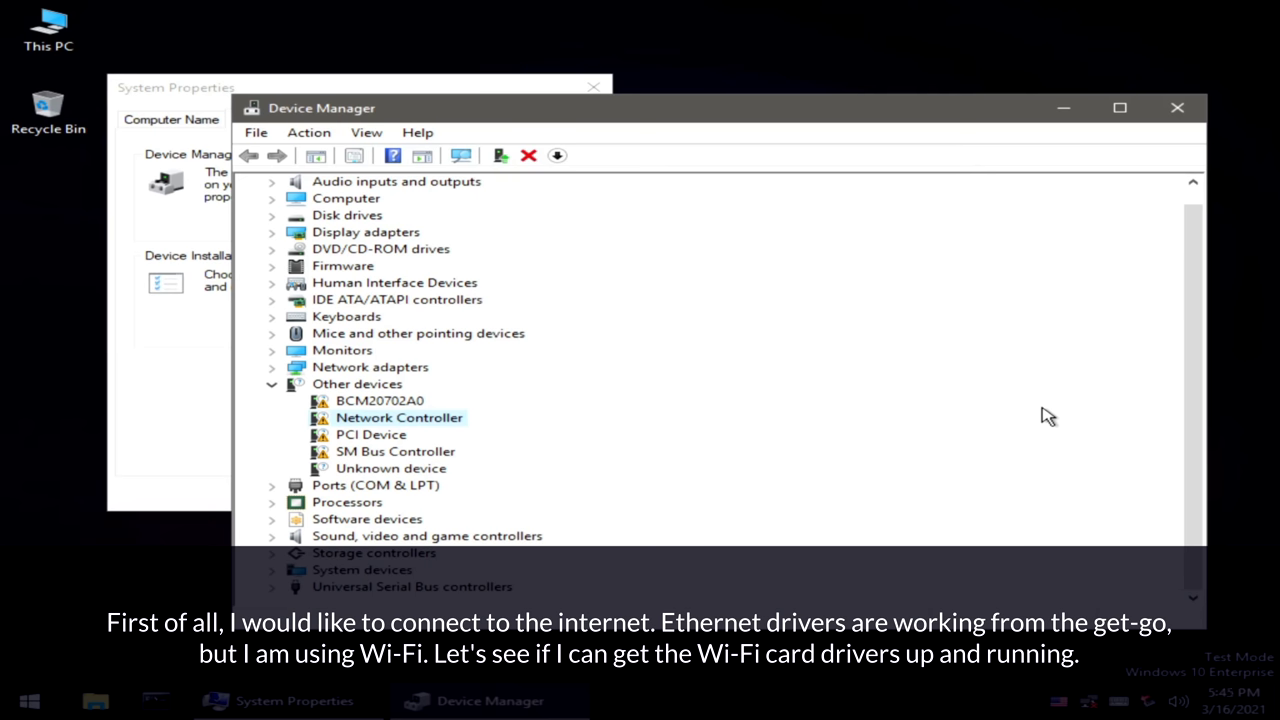
scroll(1042, 414, up, 1)
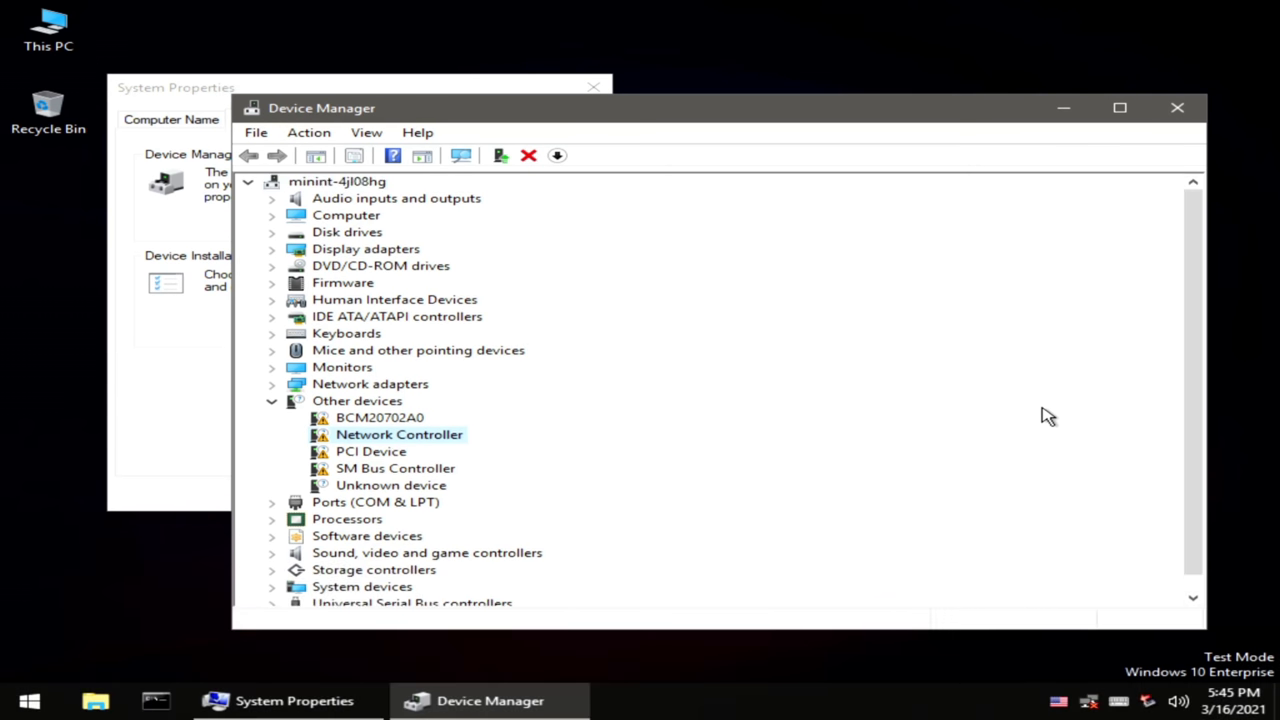
Step: Open the driver folder on the CCCOMA_X64FRE_EN-US_DV9 (F:) drive in File Explorer
key(super+e)
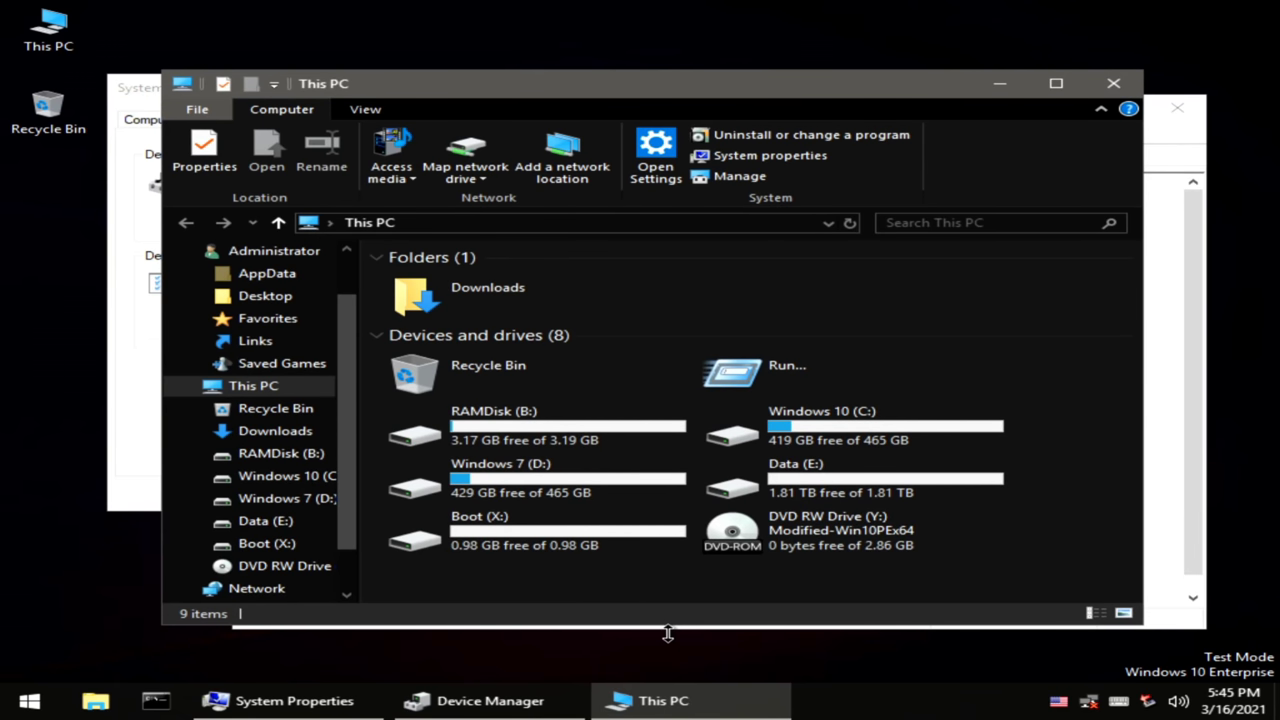
click(1170, 574)
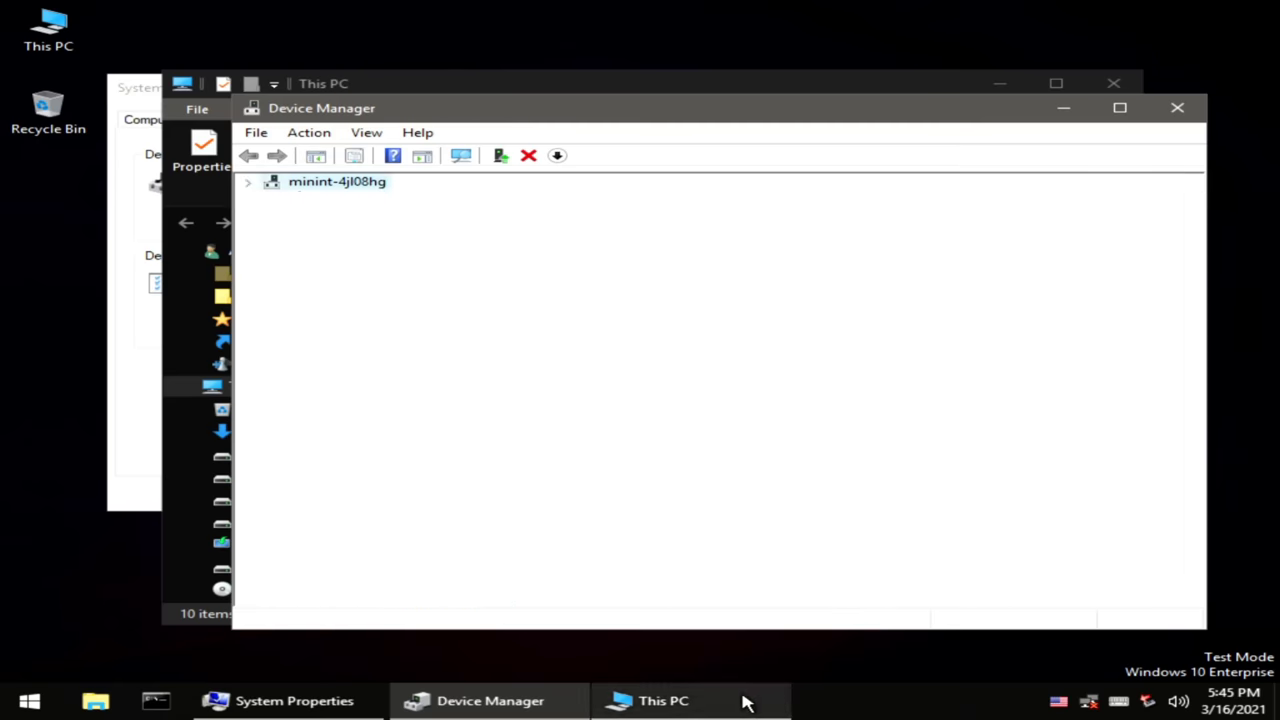
click(745, 703)
double_click(615, 580)
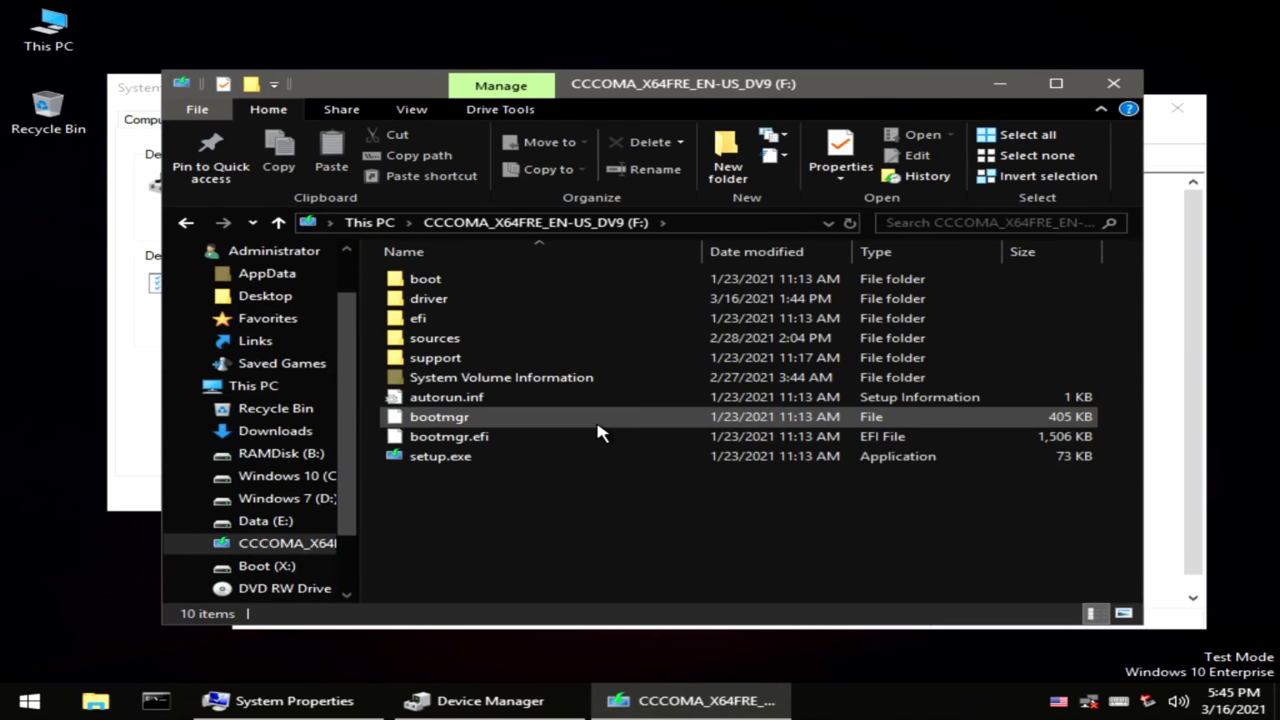
double_click(417, 300)
Step: Install the TP-Link Archer T4E Wi-Fi driver with Setup.exe from the driver folder, then close the folder
click(442, 302)
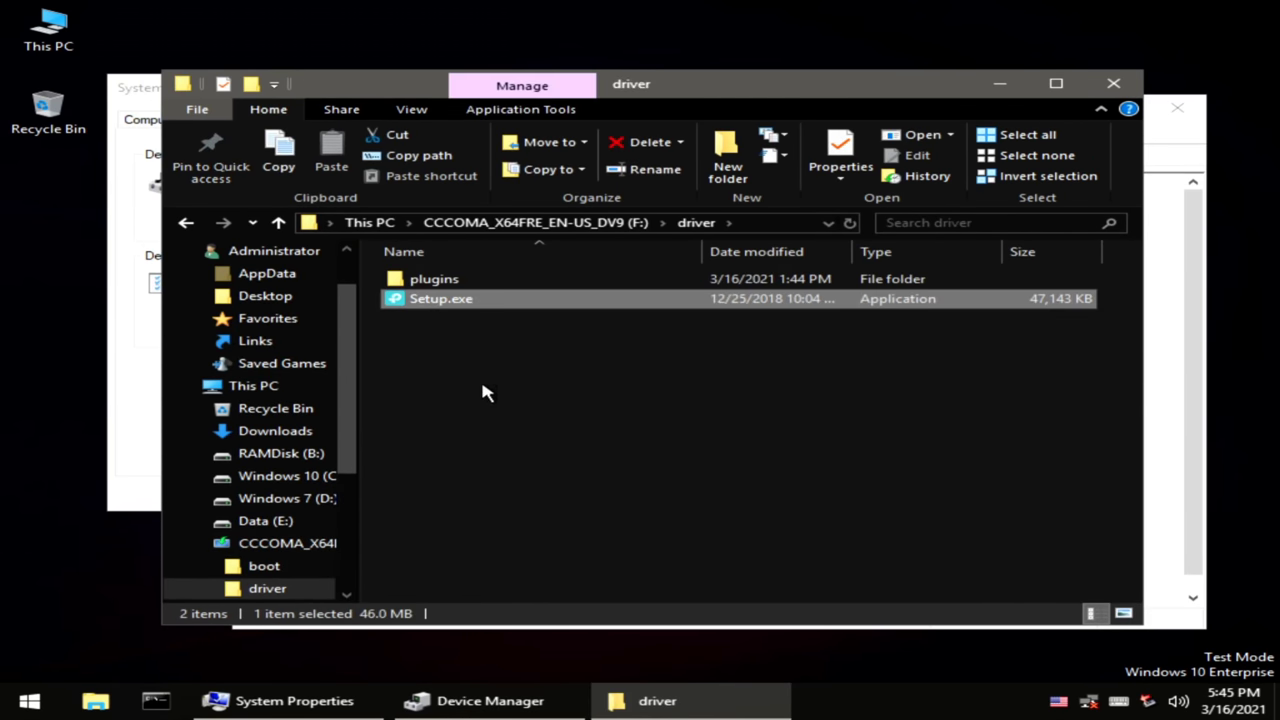
key(Return)
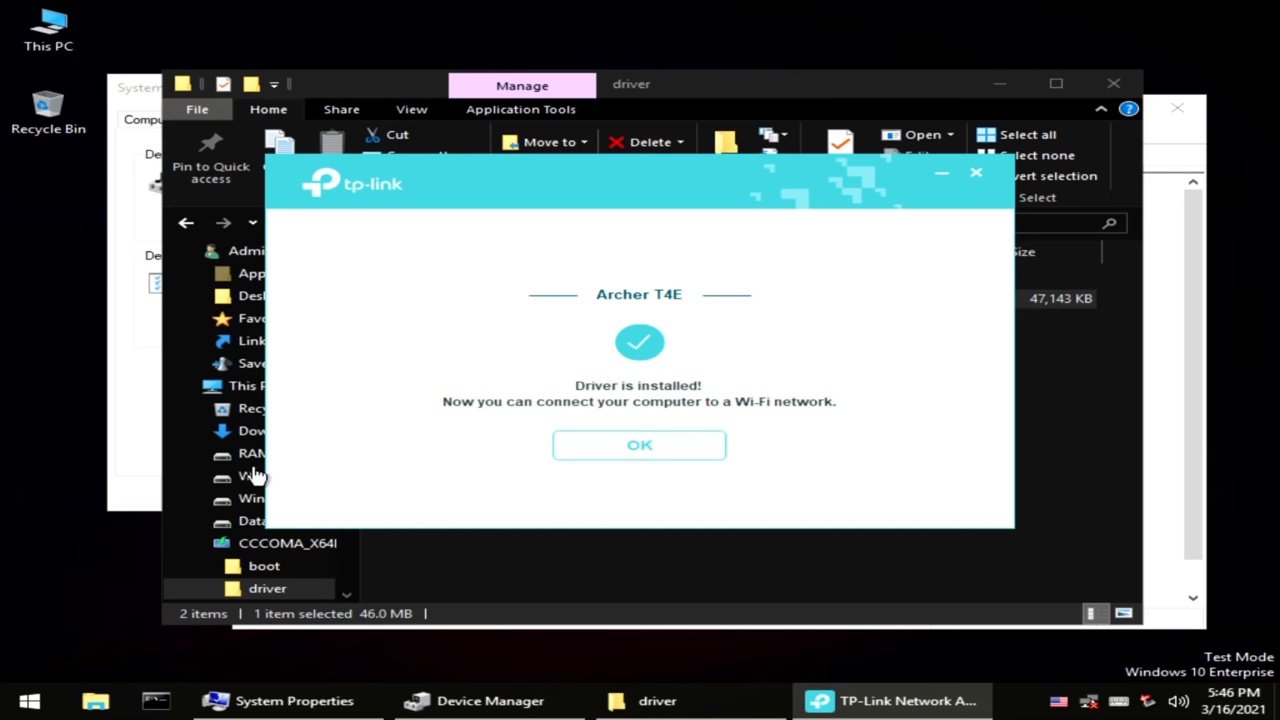
click(624, 463)
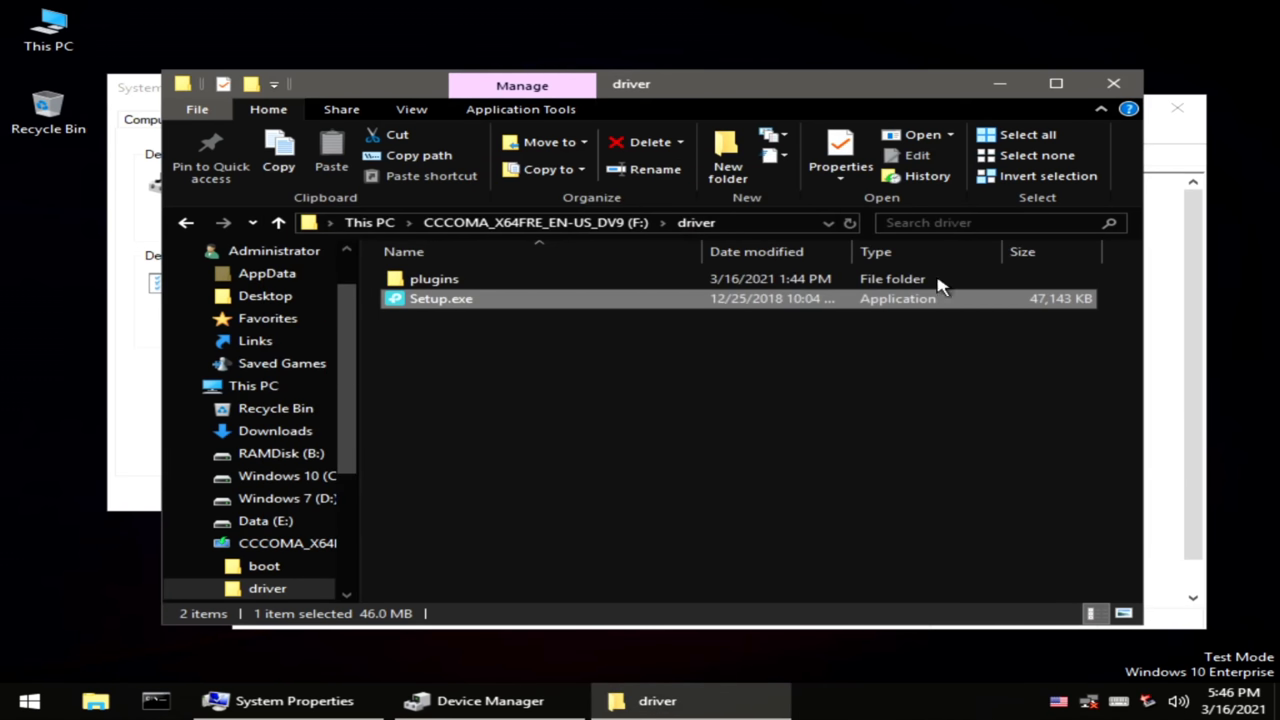
click(1113, 83)
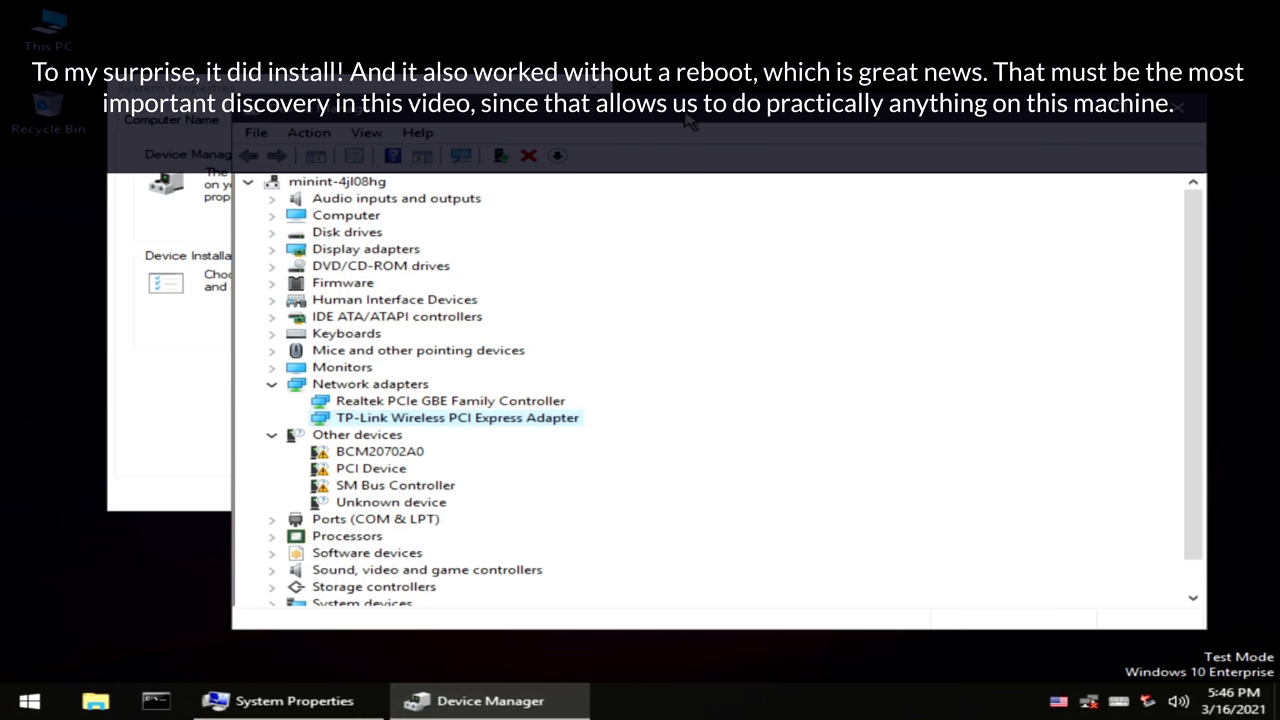
Step: Connect the TP-Link wireless adapter to the Vitality Wi-Fi network by entering its network key
click(1089, 701)
click(922, 410)
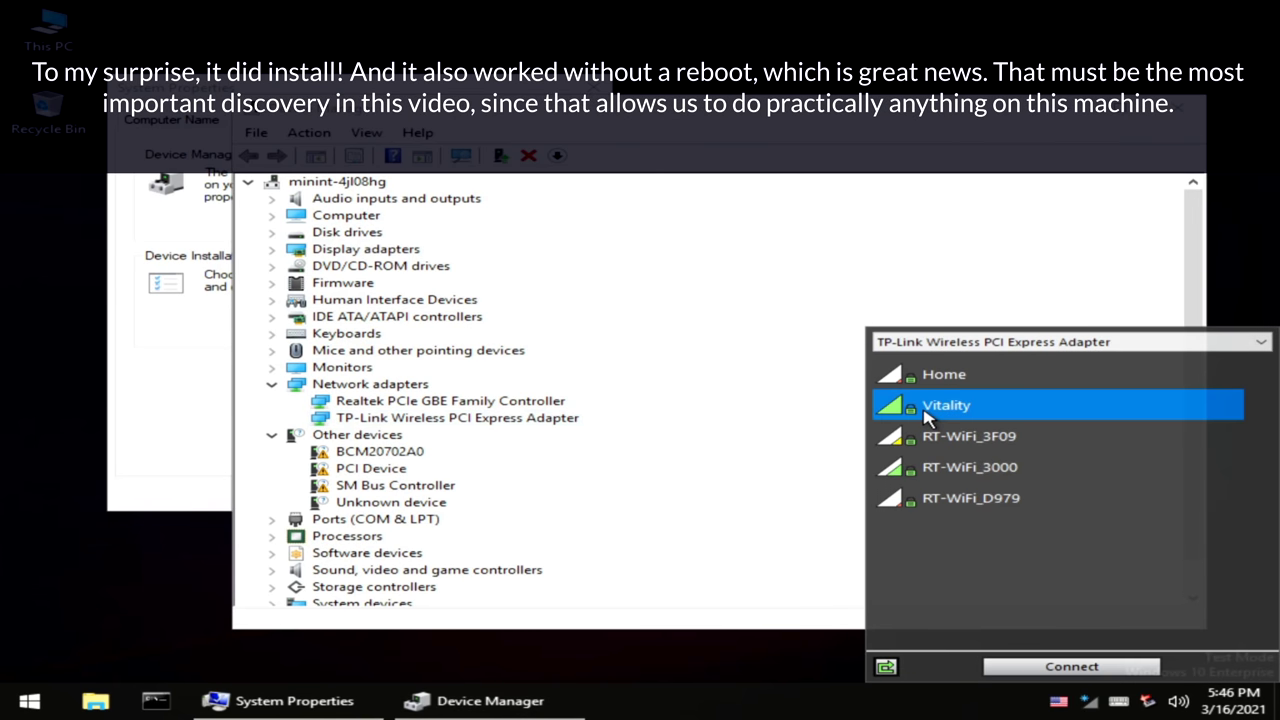
click(1024, 667)
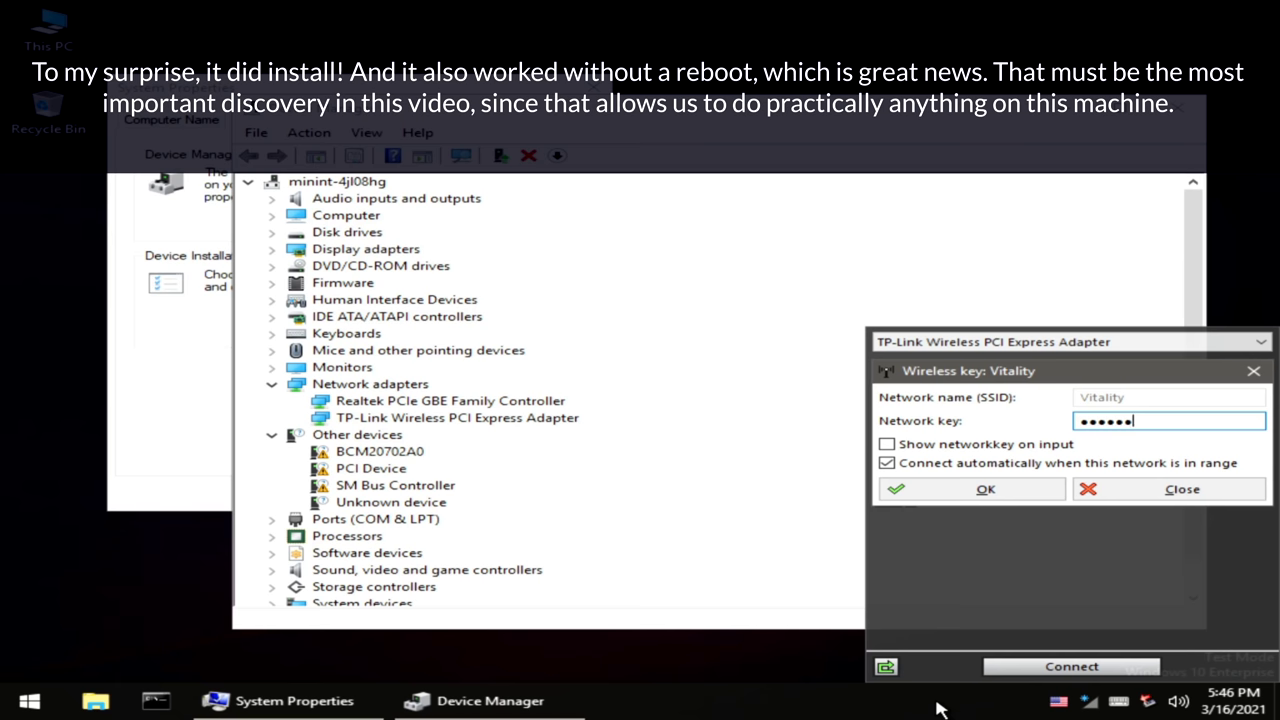
key(Return)
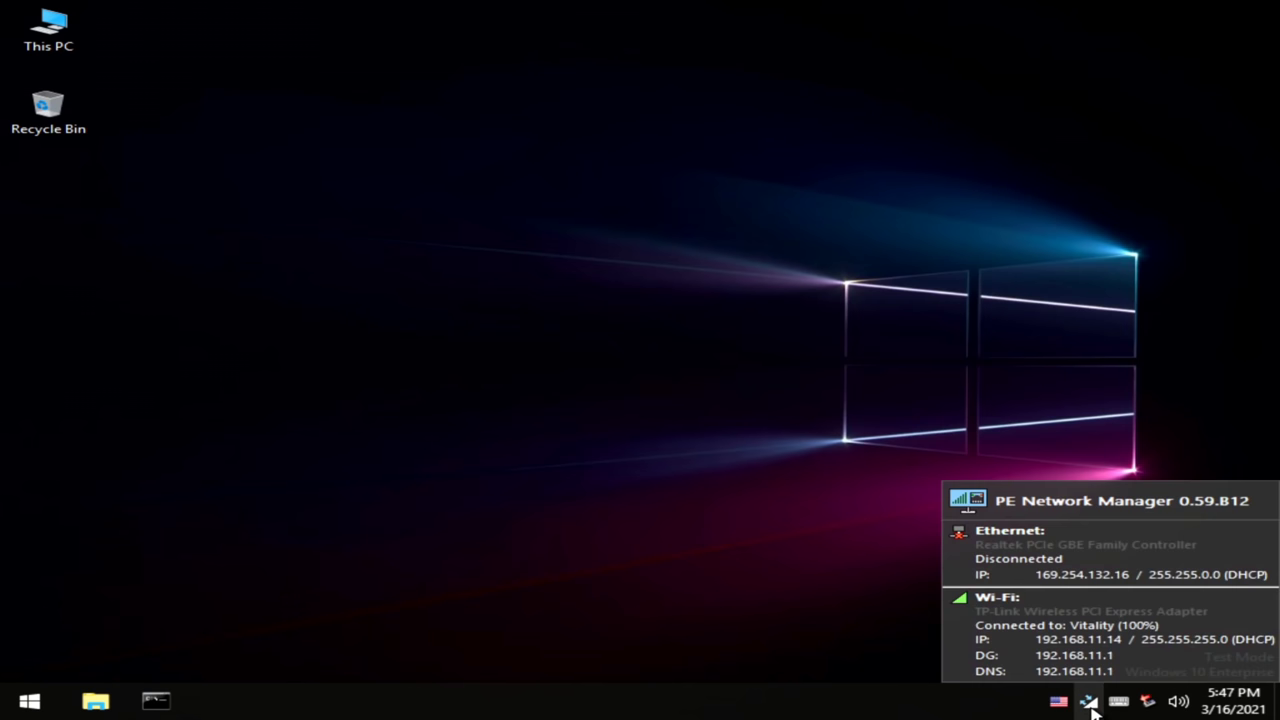
Step: Check the Wi-Fi connection status in the network manager
click(1089, 701)
click(706, 612)
mouse_move(1089, 703)
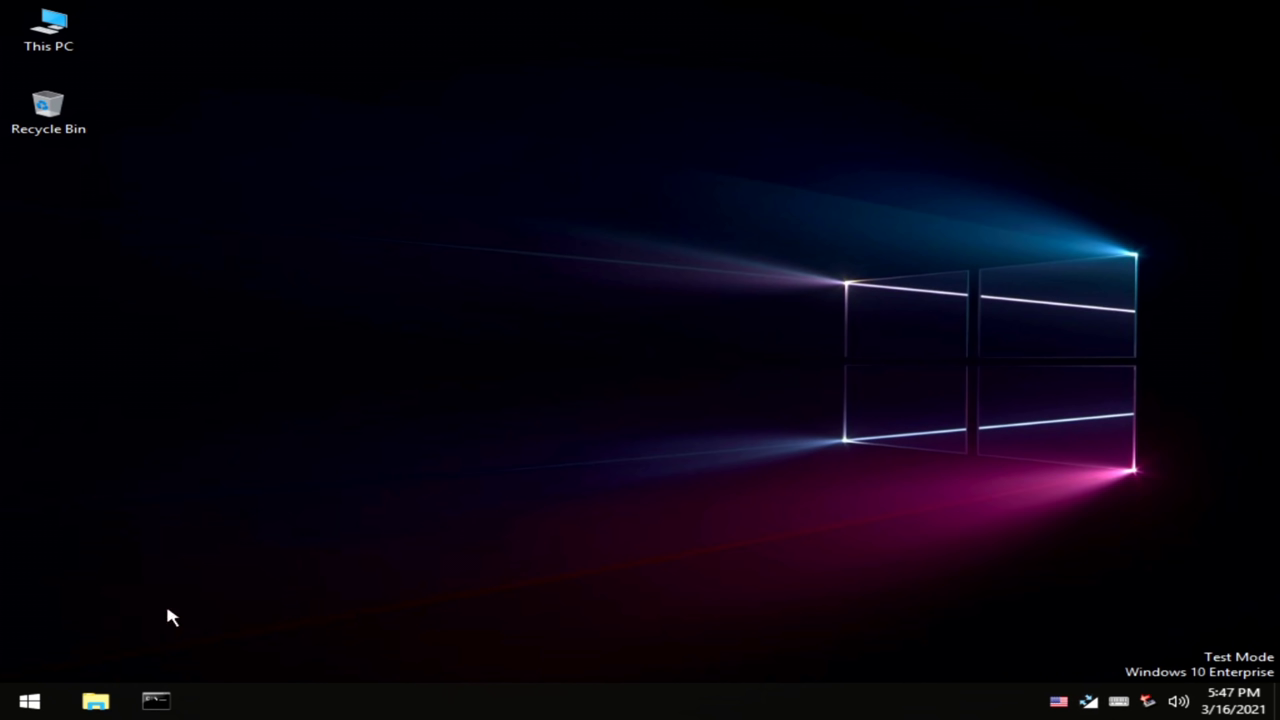
Step: Switch to Internet Explorer, download Firefox from mozilla.org and install it, then close the browser
click(30, 700)
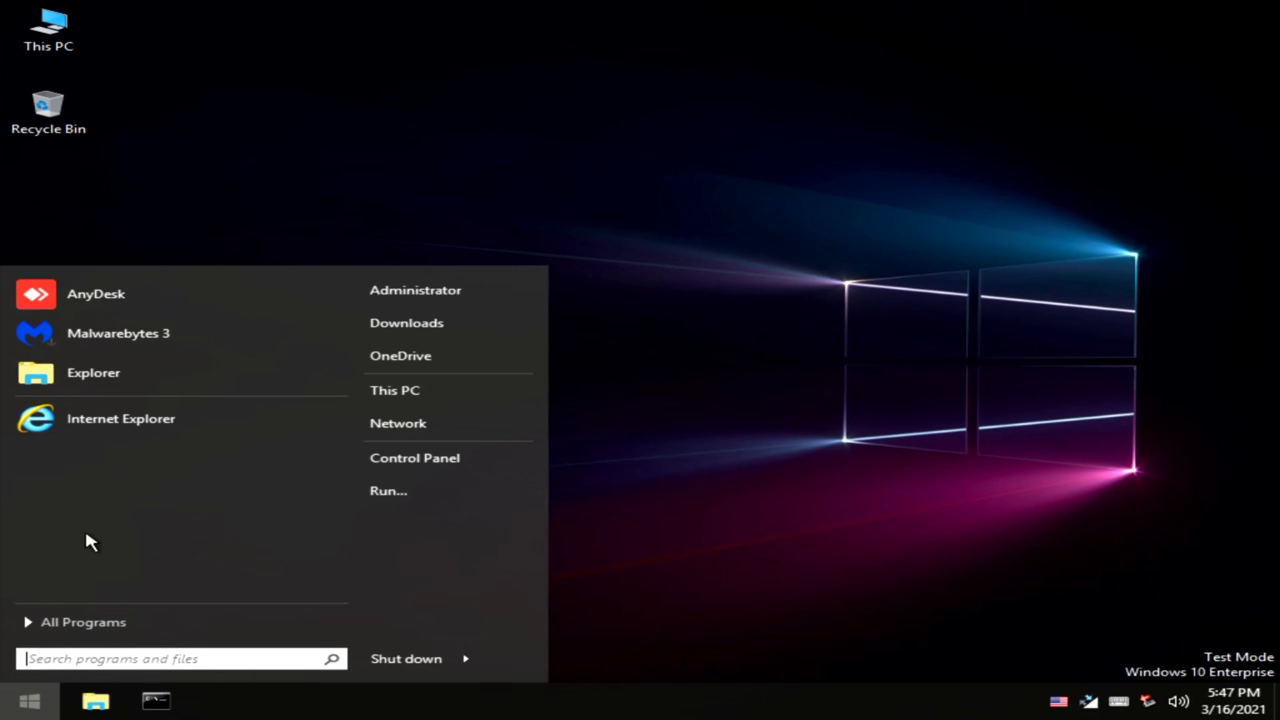
click(102, 420)
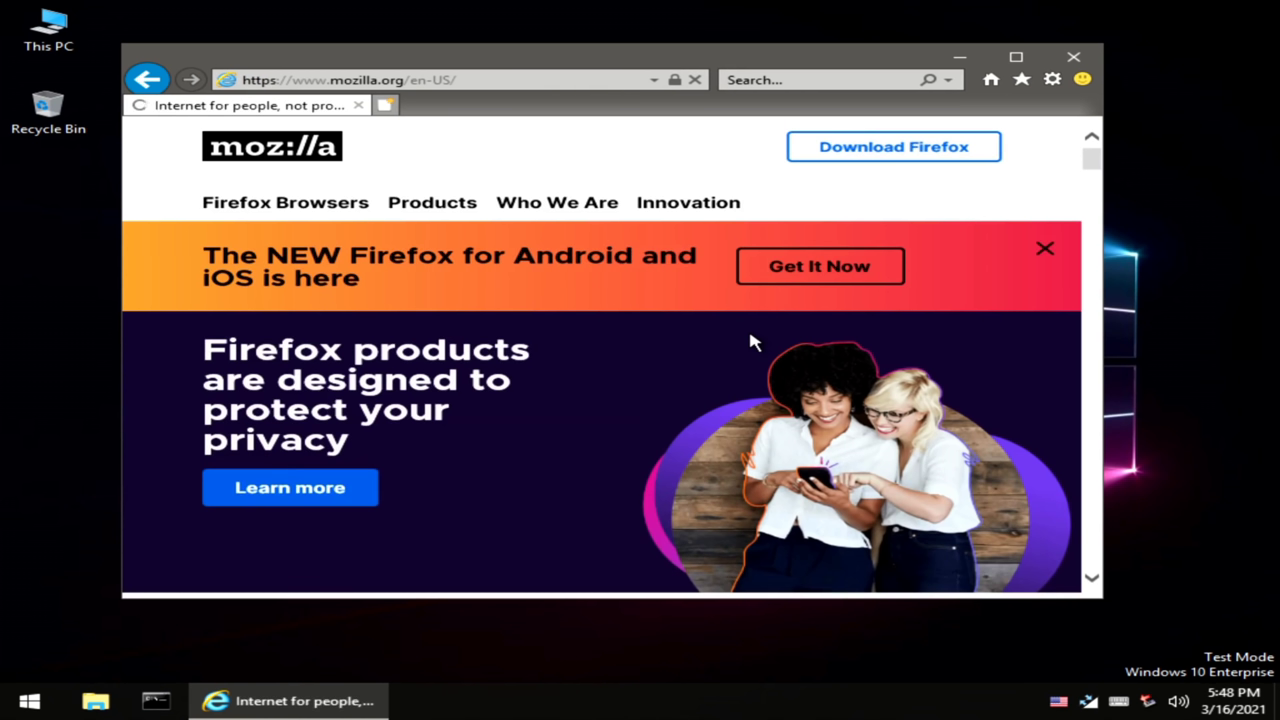
click(846, 152)
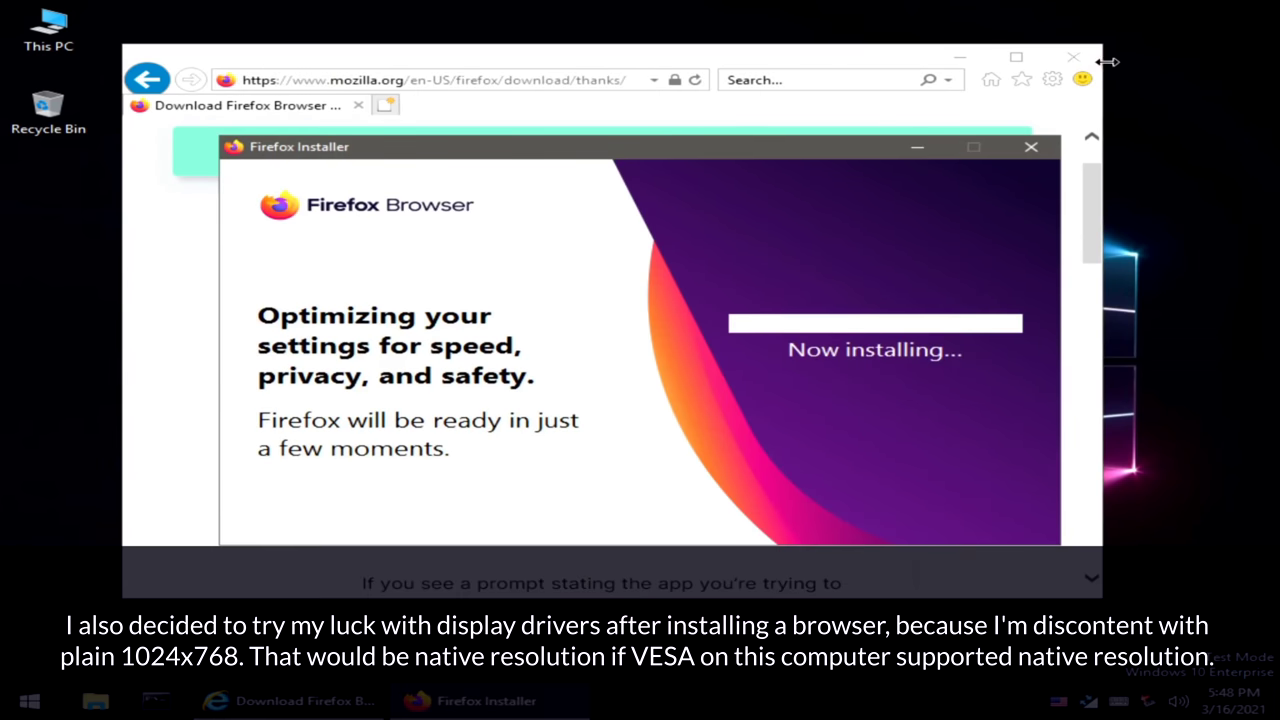
click(1088, 55)
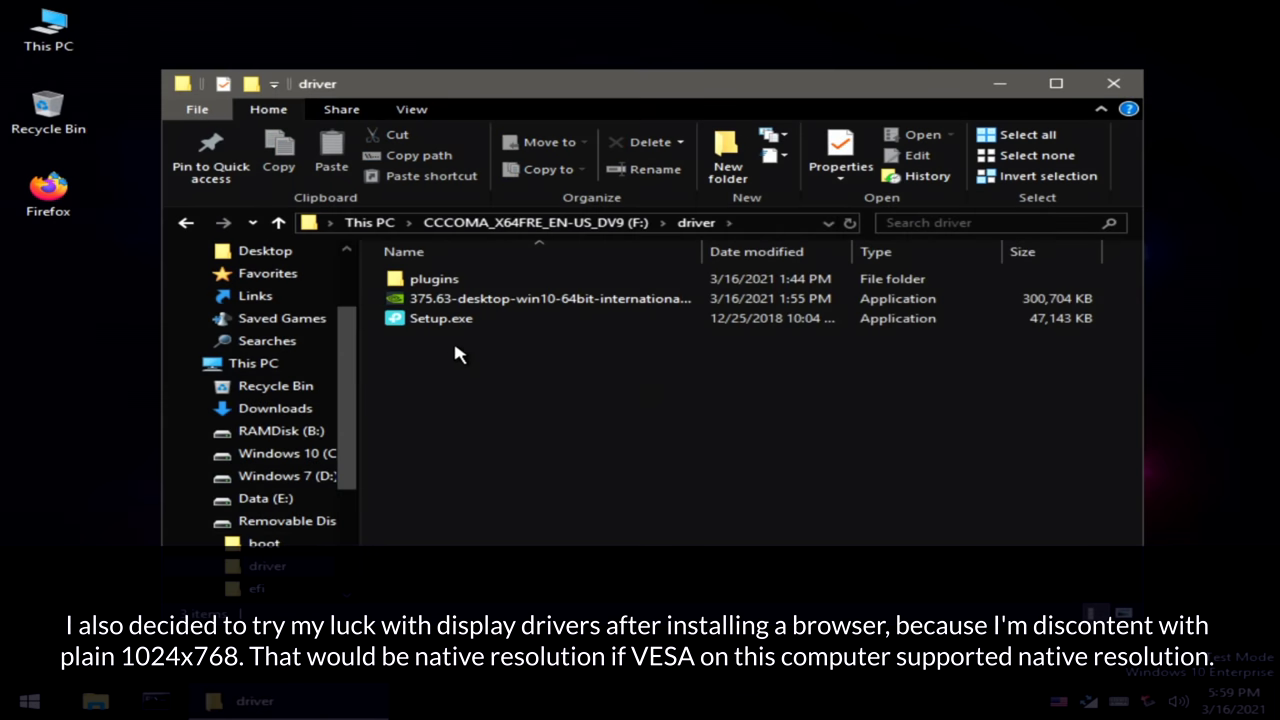
Step: Try to install the NVIDIA 375.63 display driver, extracting it to X:\NVIDIA\DisplayDriver\375.63\Win10_64\International
double_click(429, 300)
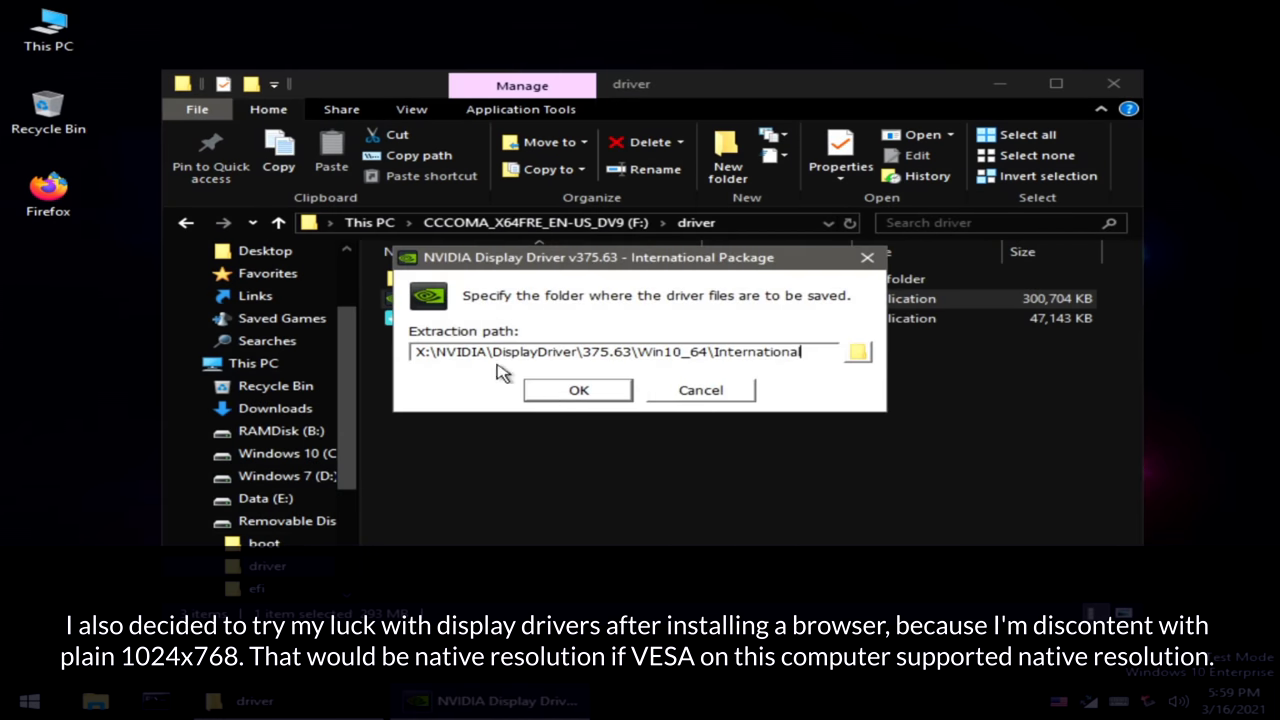
click(574, 391)
click(1113, 84)
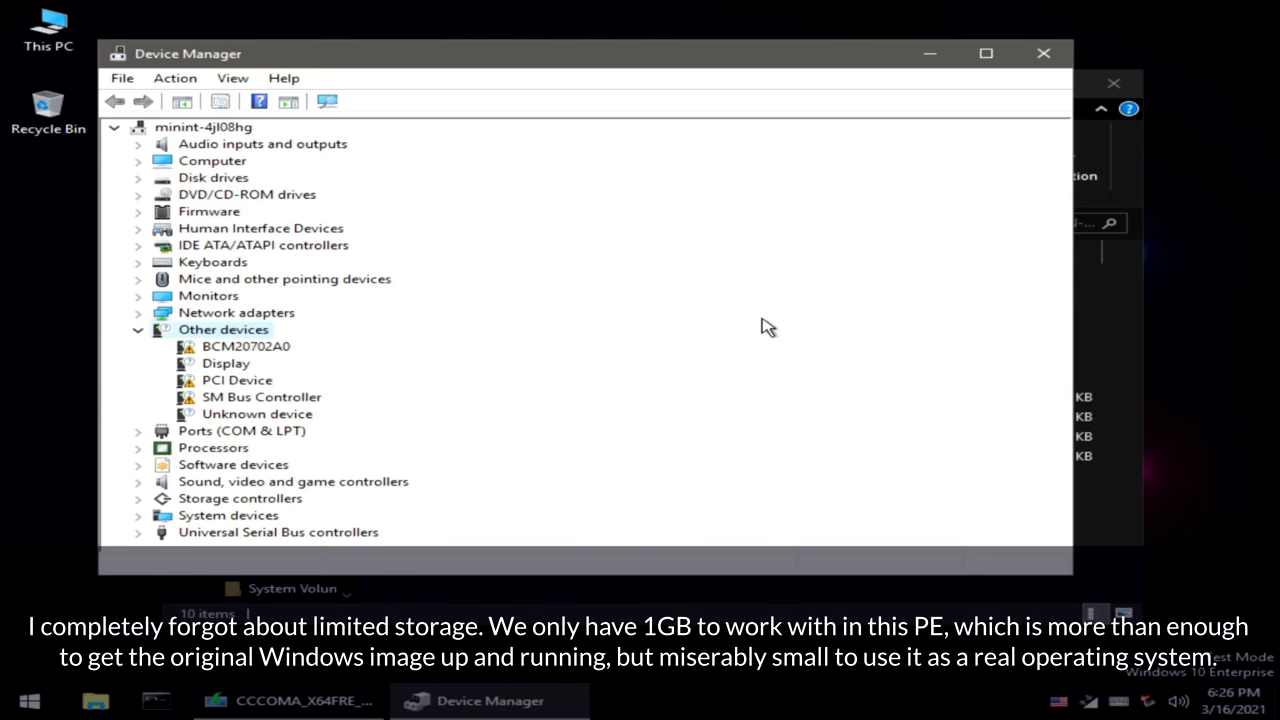
Step: Start a manual driver update for the first High Definition Audio Device in Device Manager, browsing the computer for drivers
click(138, 482)
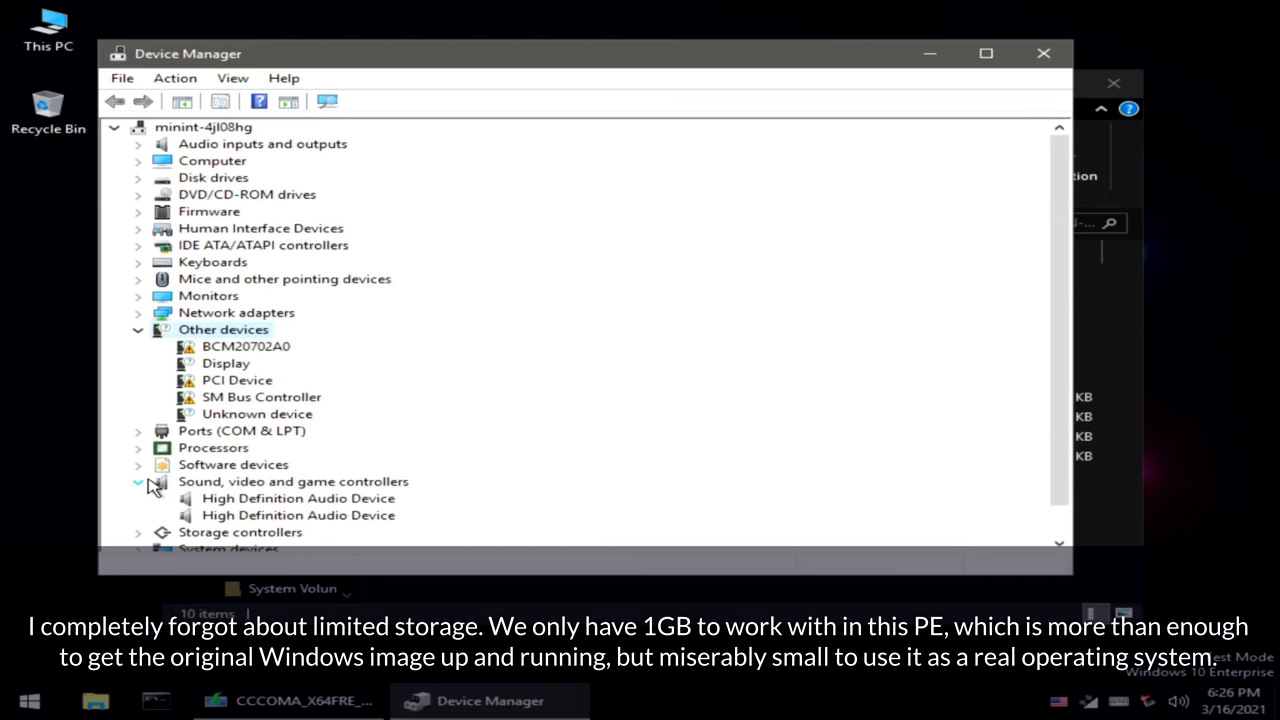
click(246, 497)
right_click(236, 500)
click(300, 513)
click(350, 357)
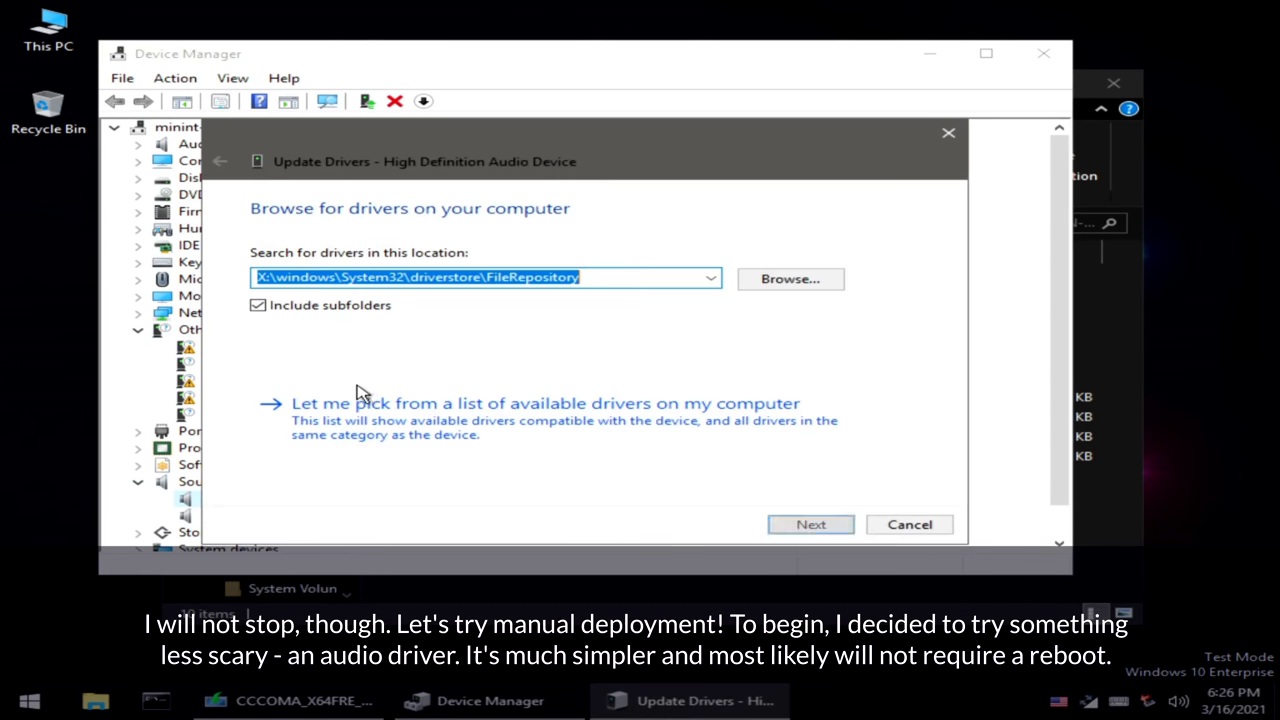
Step: Set the driver search location to the driver folder on drive F:, including subfolders, and install the audio driver
click(794, 280)
scroll(712, 320, up, 1)
scroll(628, 339, down, 1)
click(492, 317)
click(516, 317)
click(577, 317)
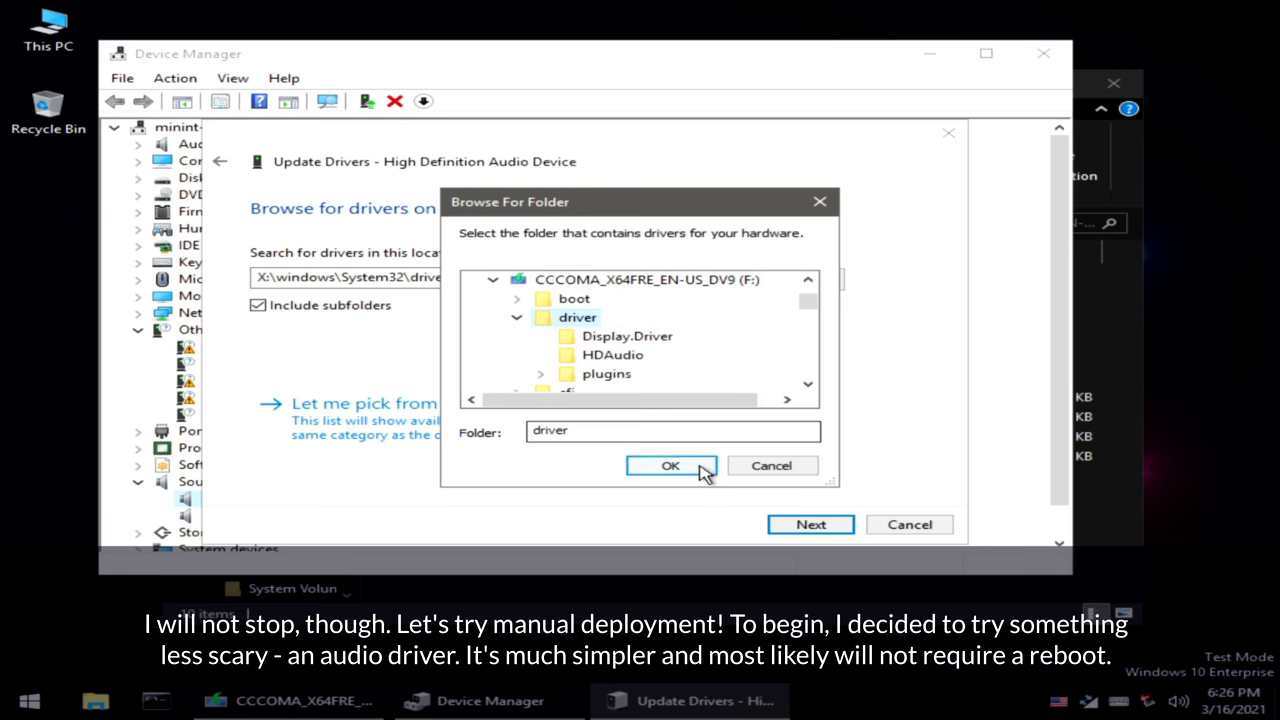
click(670, 465)
click(811, 524)
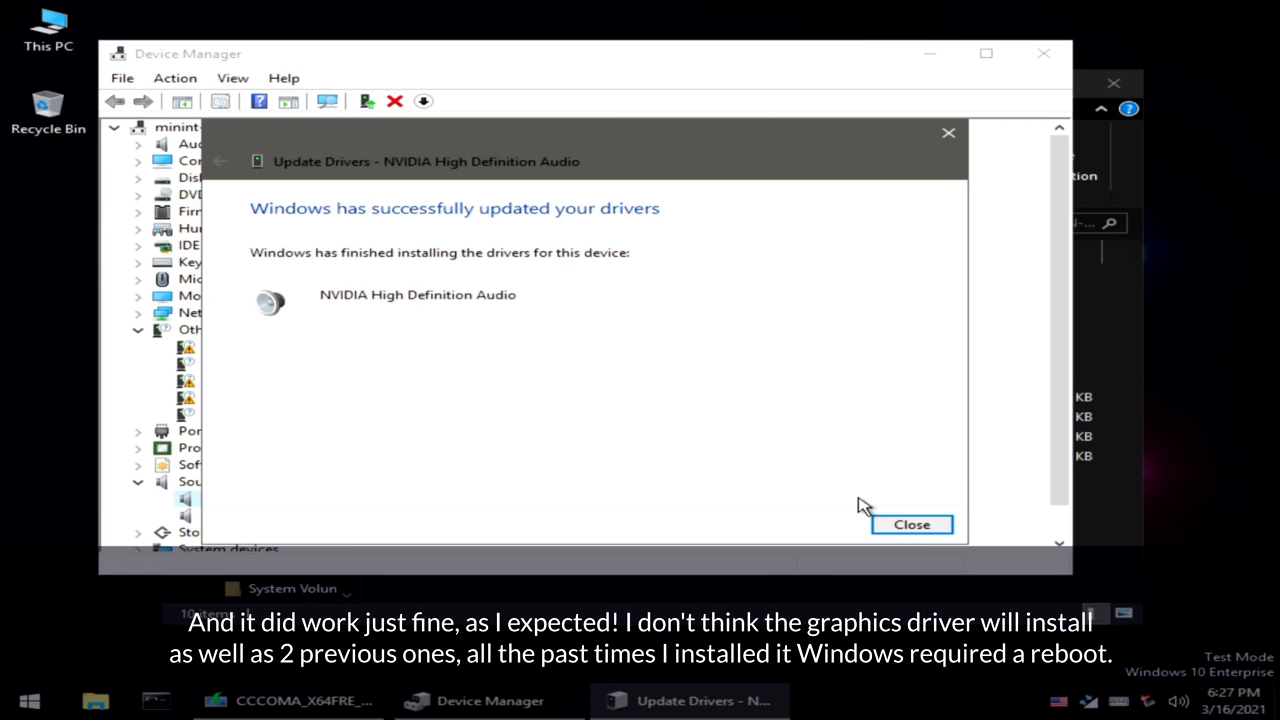
Step: Update the driver of the Display entry under Other devices from the previously used driver folder, then close Device Manager
click(934, 524)
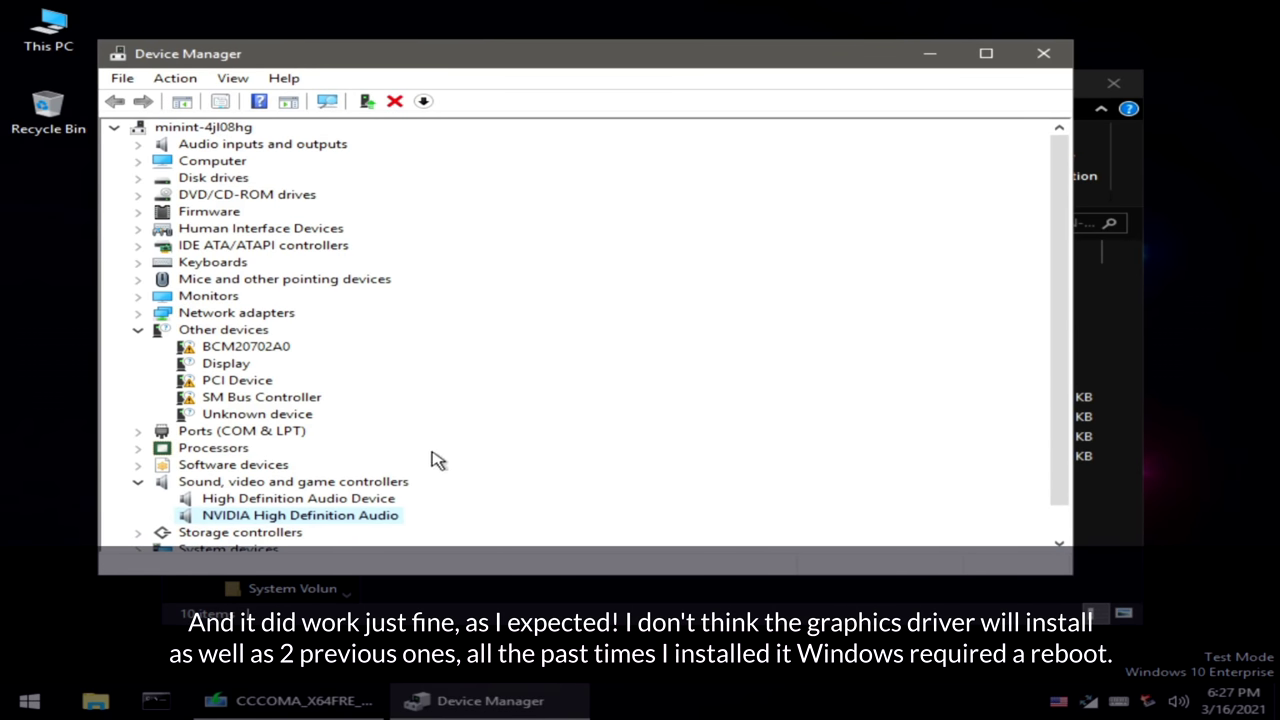
double_click(405, 481)
right_click(224, 363)
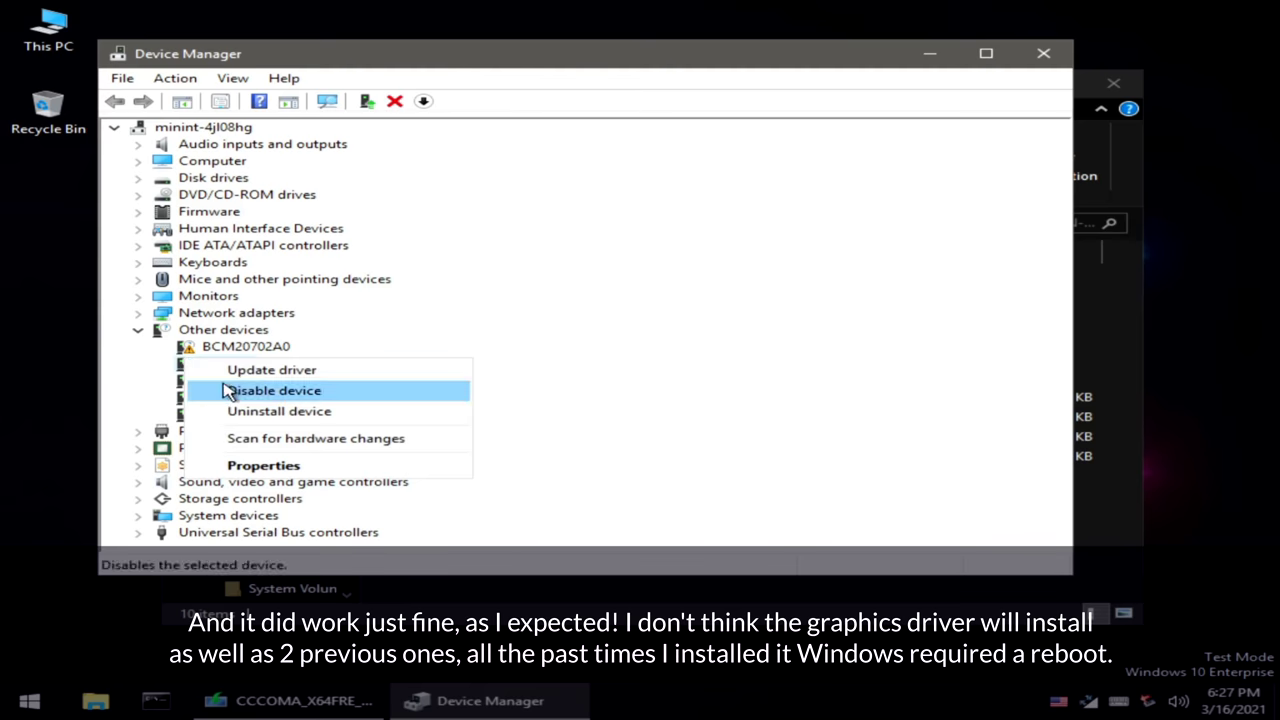
click(260, 368)
click(426, 363)
click(800, 525)
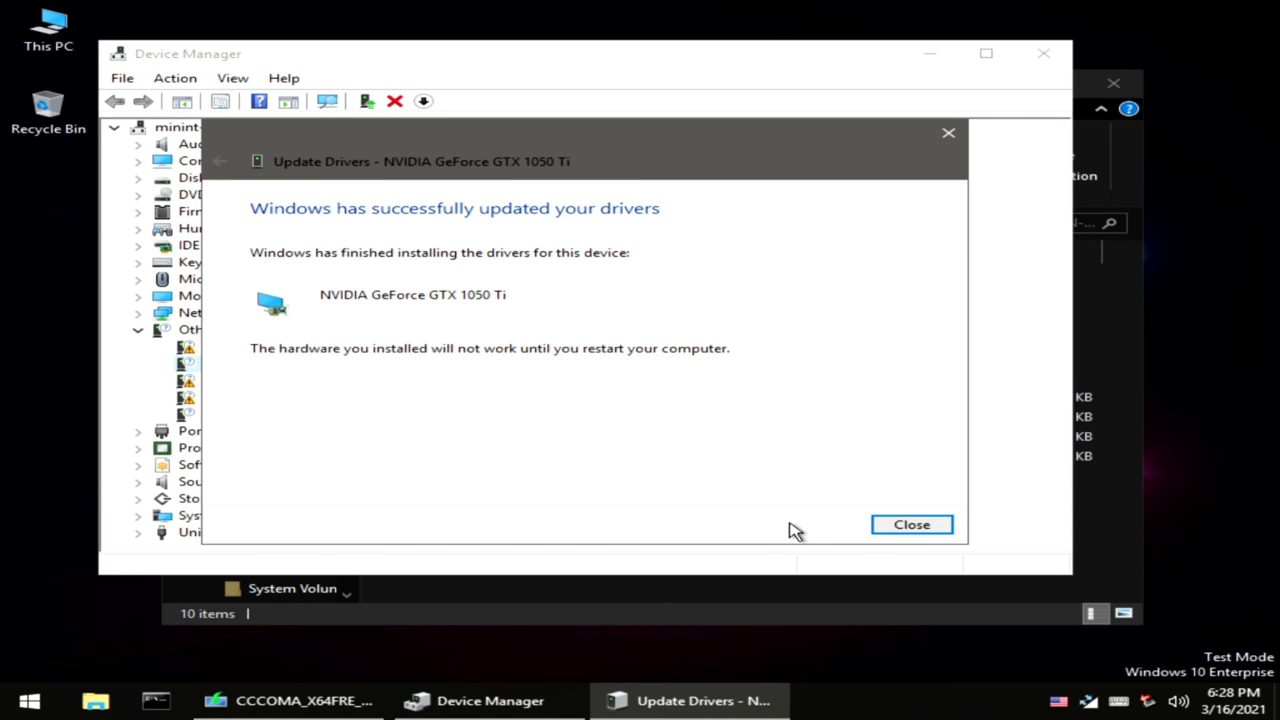
click(890, 524)
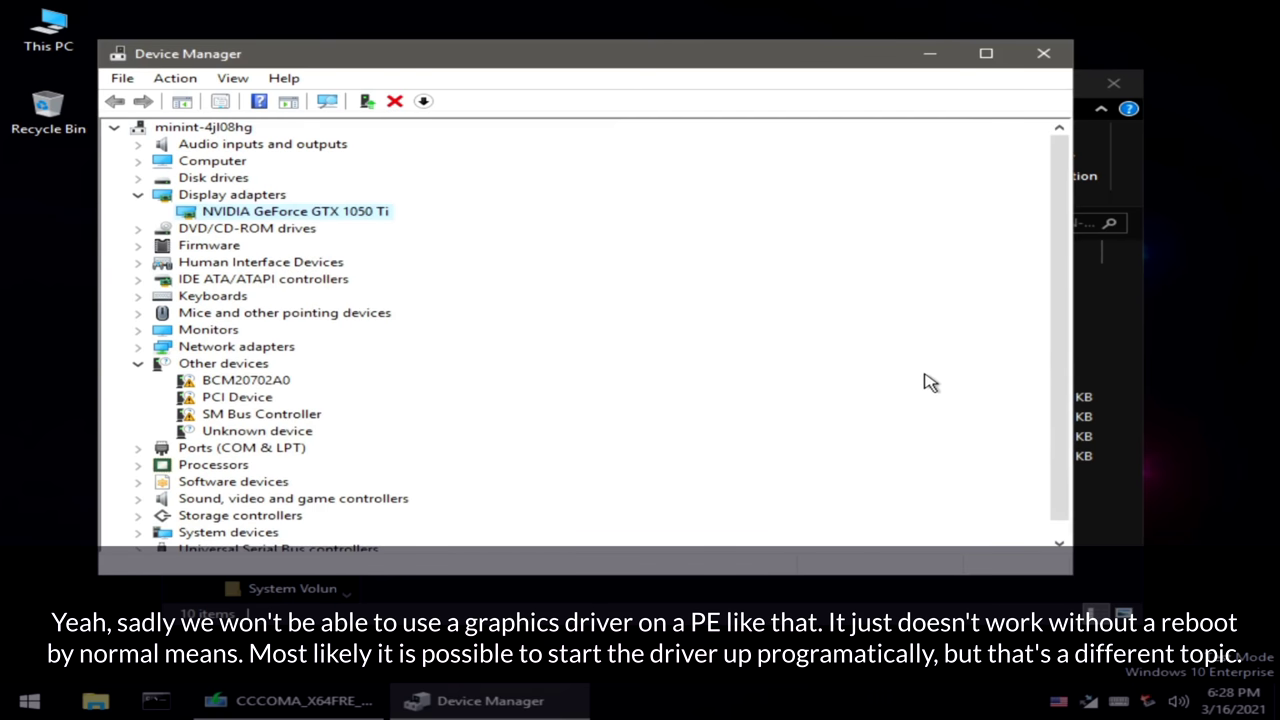
click(1043, 53)
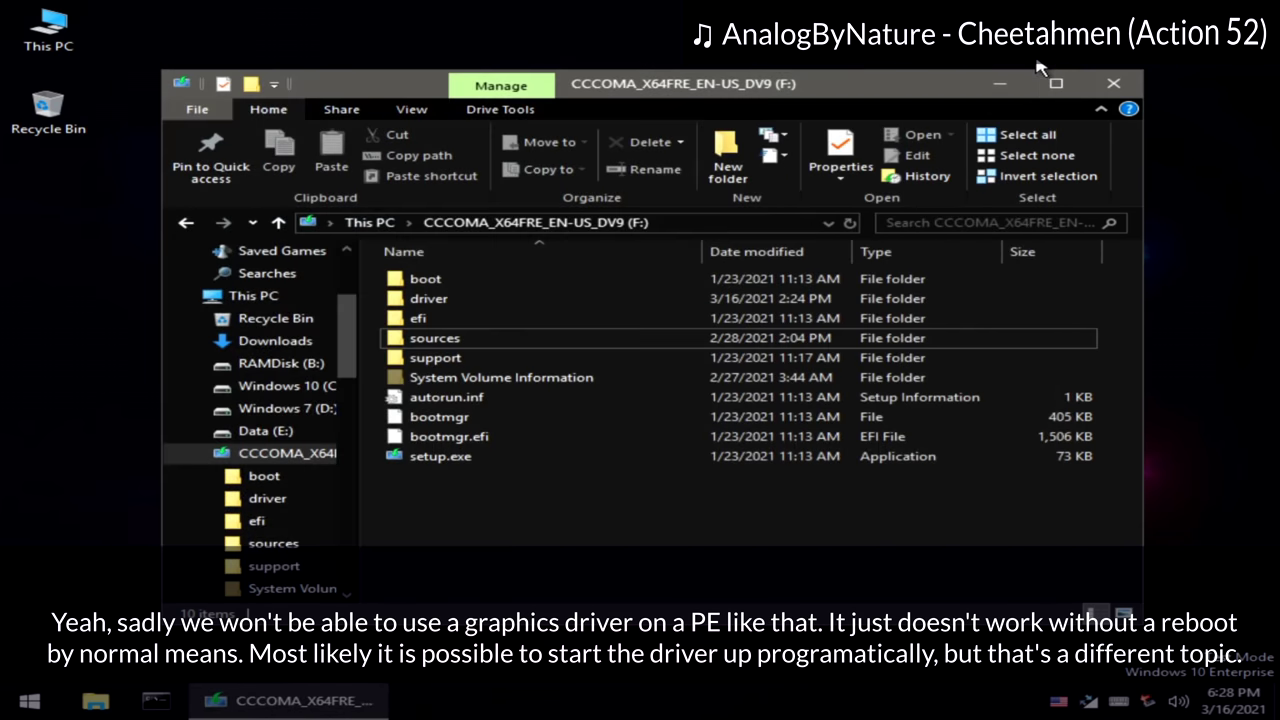
Step: Look through the desktop's display settings, then close them and the drive F: folder window
right_click(117, 273)
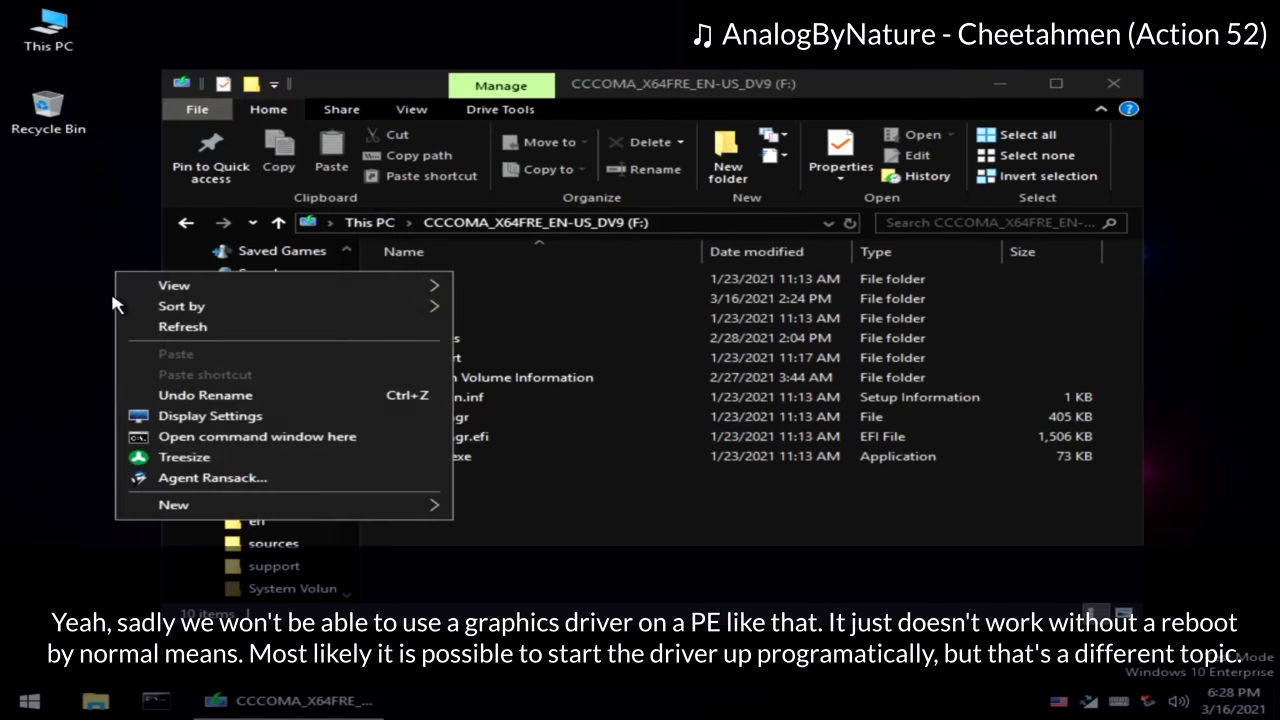
click(170, 415)
click(452, 421)
click(452, 438)
click(452, 492)
click(452, 522)
click(611, 433)
click(500, 451)
click(866, 553)
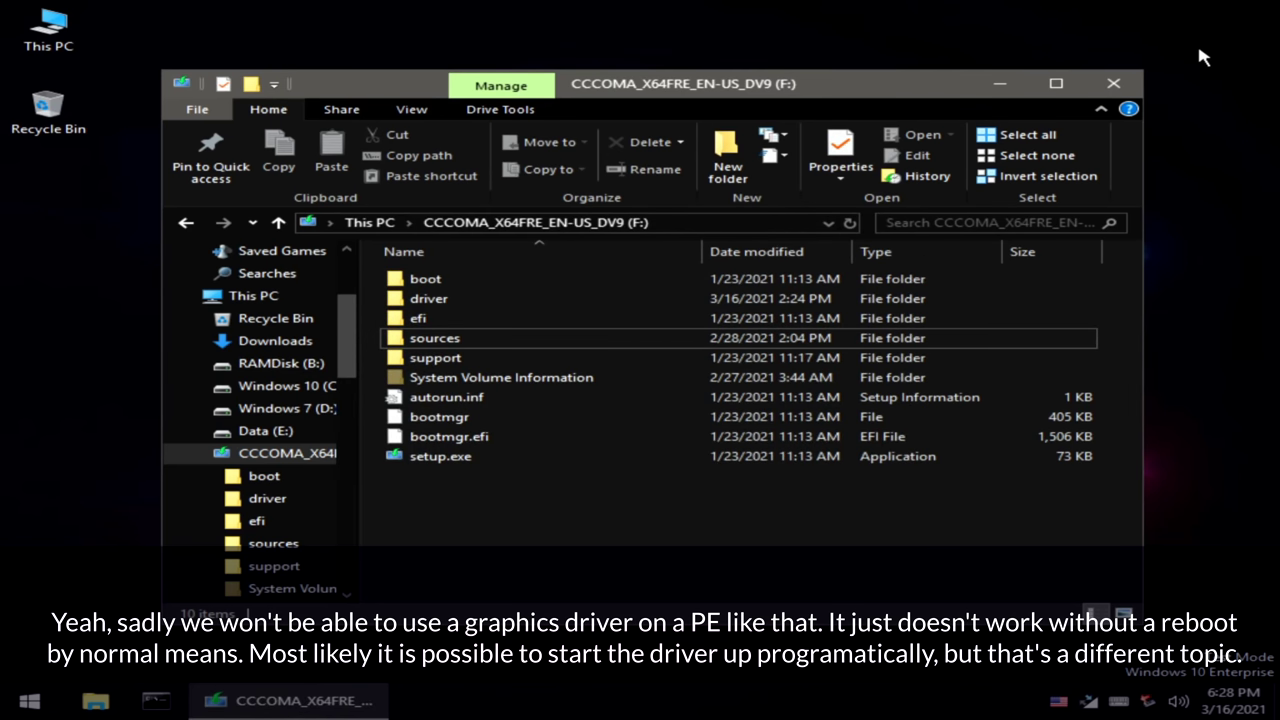
click(1110, 83)
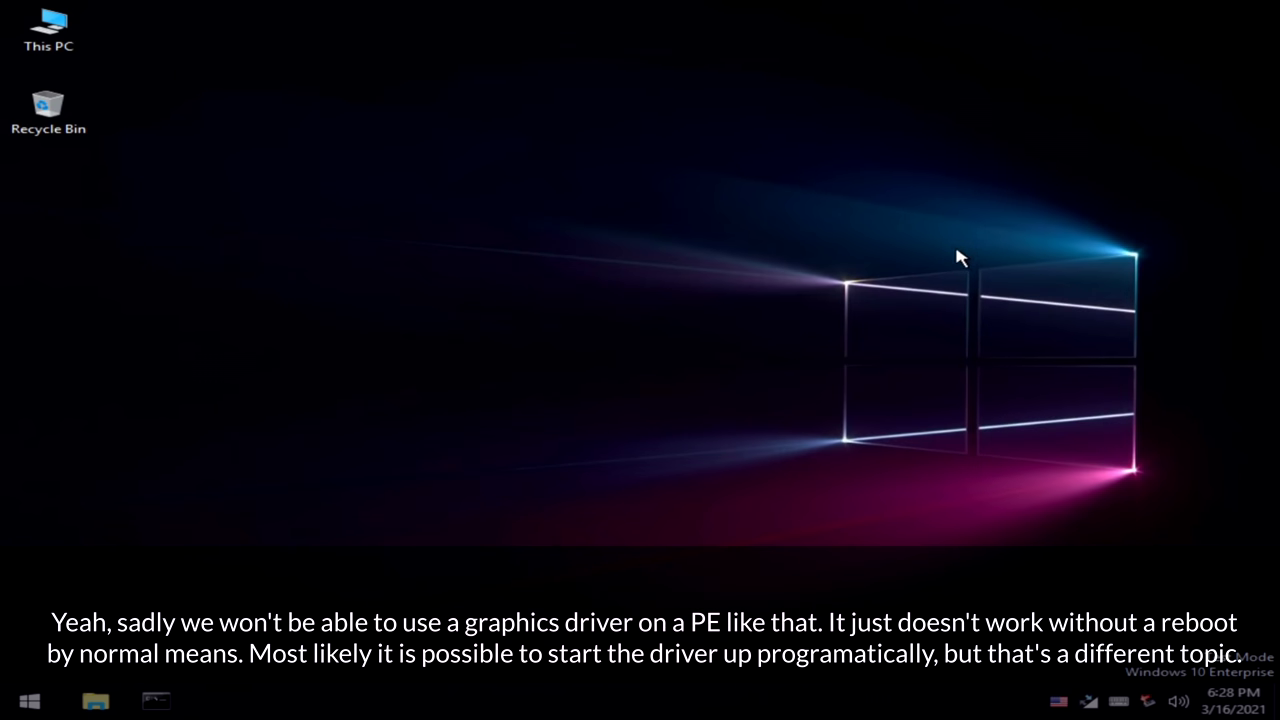
Step: Switch to Firefox, open the Enderman YouTube channel, dismiss the membership notice, browse the channel's home page and minimize the browser
click(5, 690)
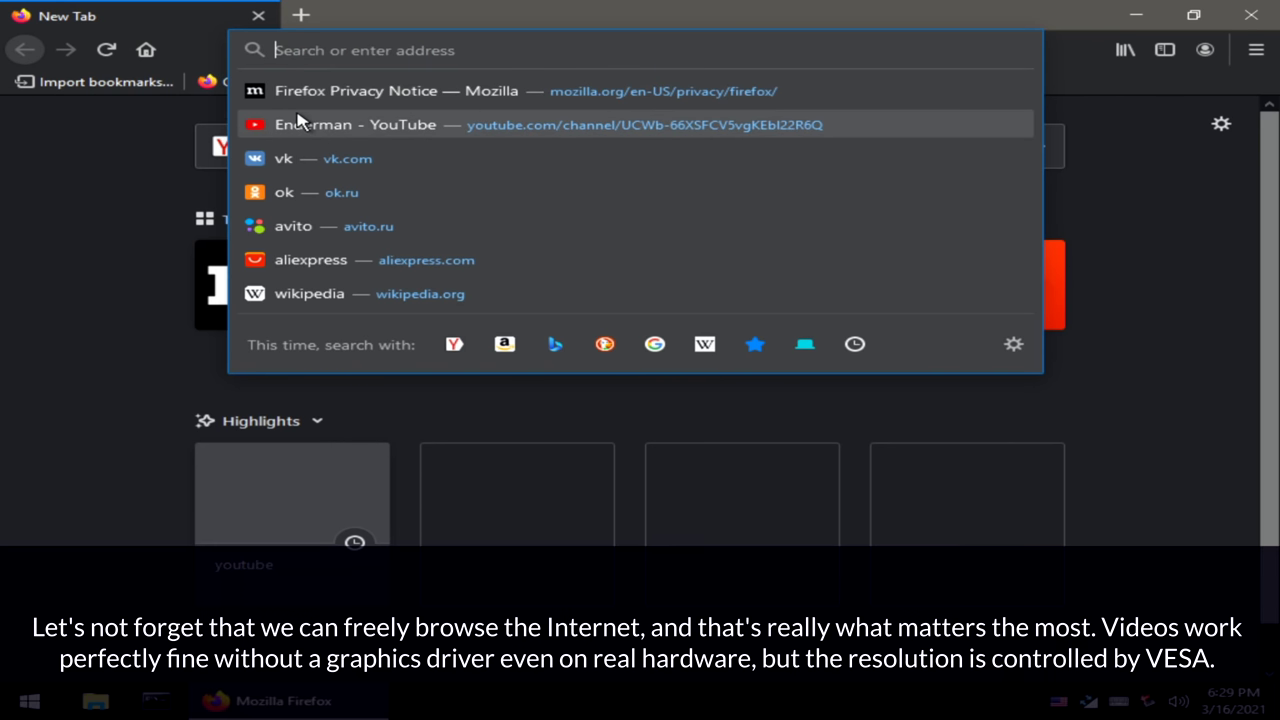
click(302, 124)
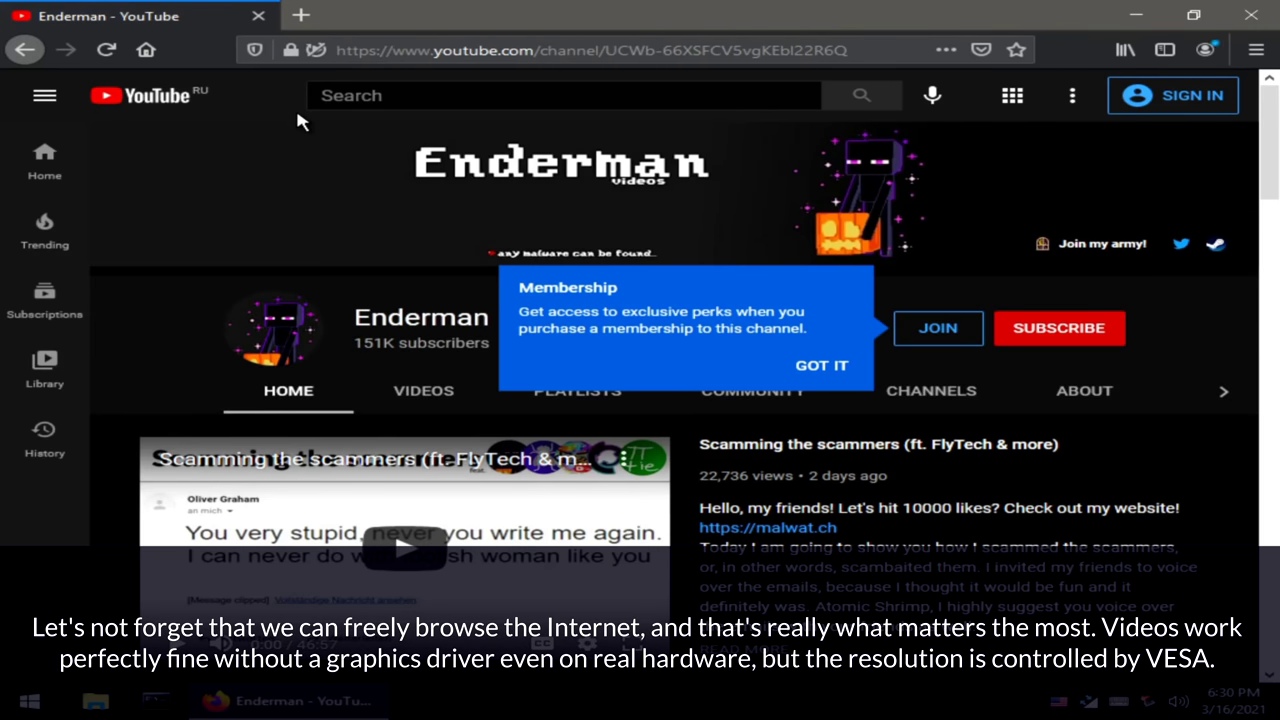
click(820, 366)
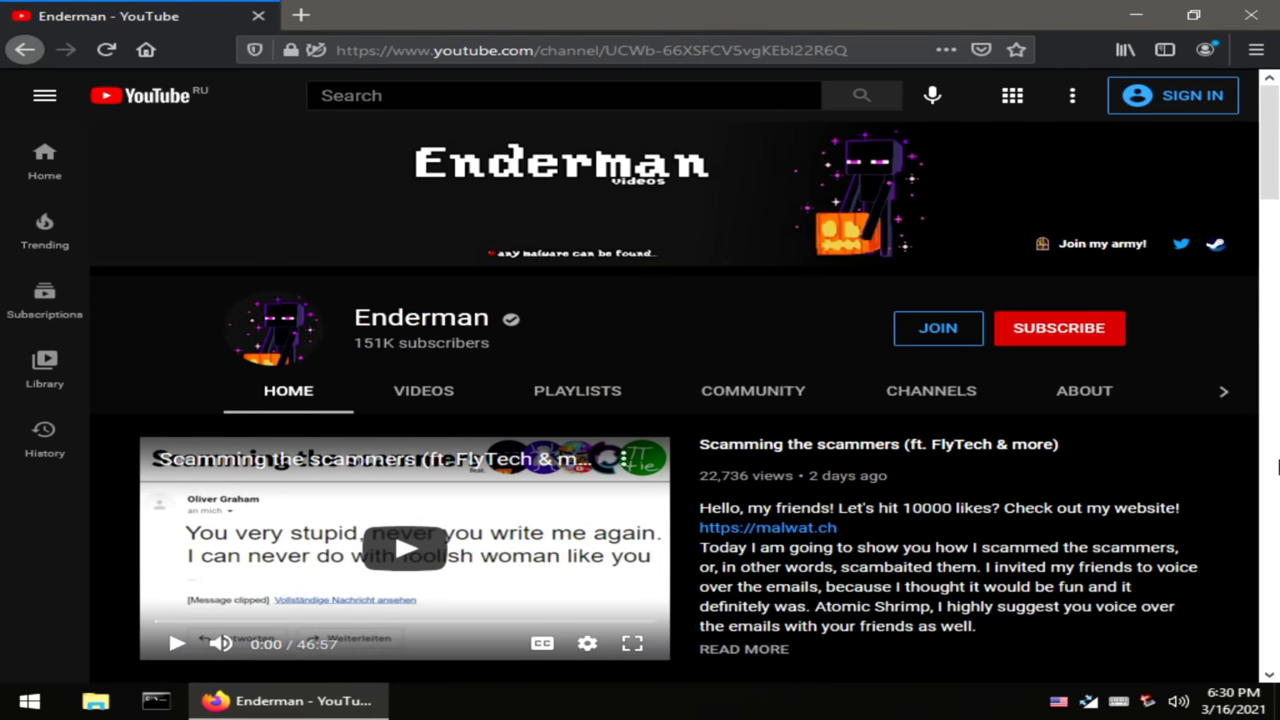
scroll(1225, 455, down, 5)
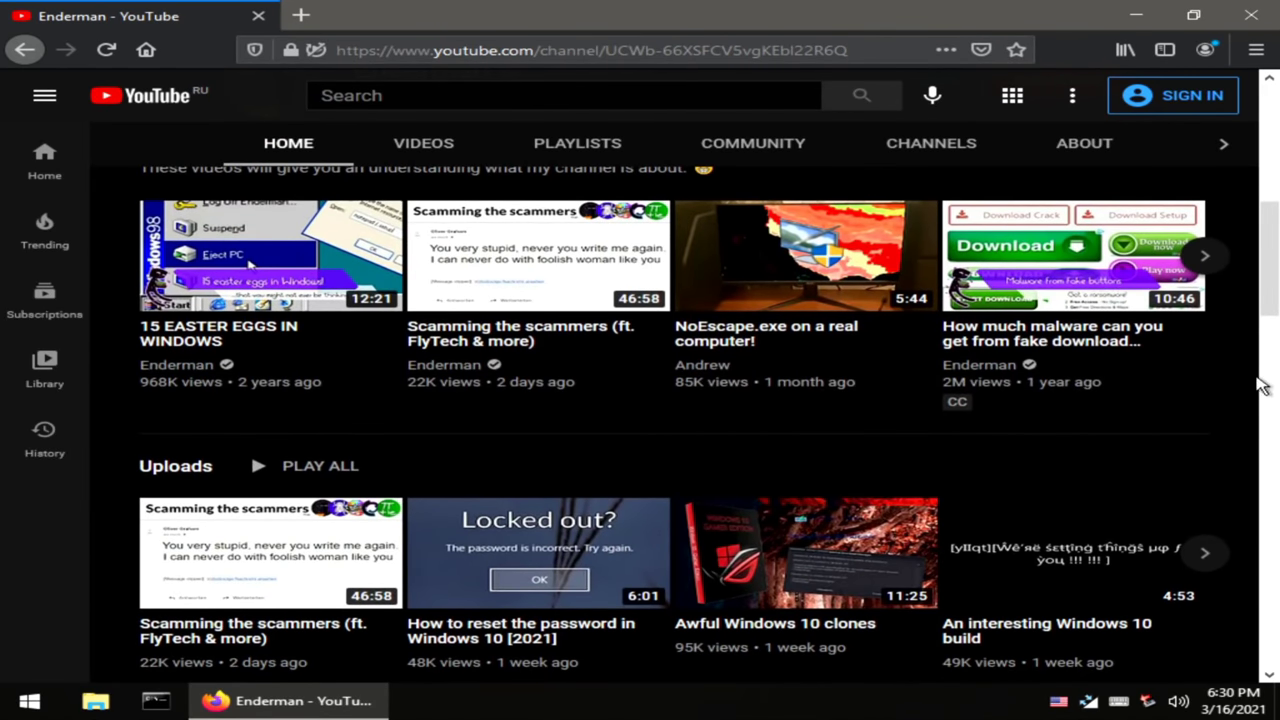
scroll(634, 486, down, 3)
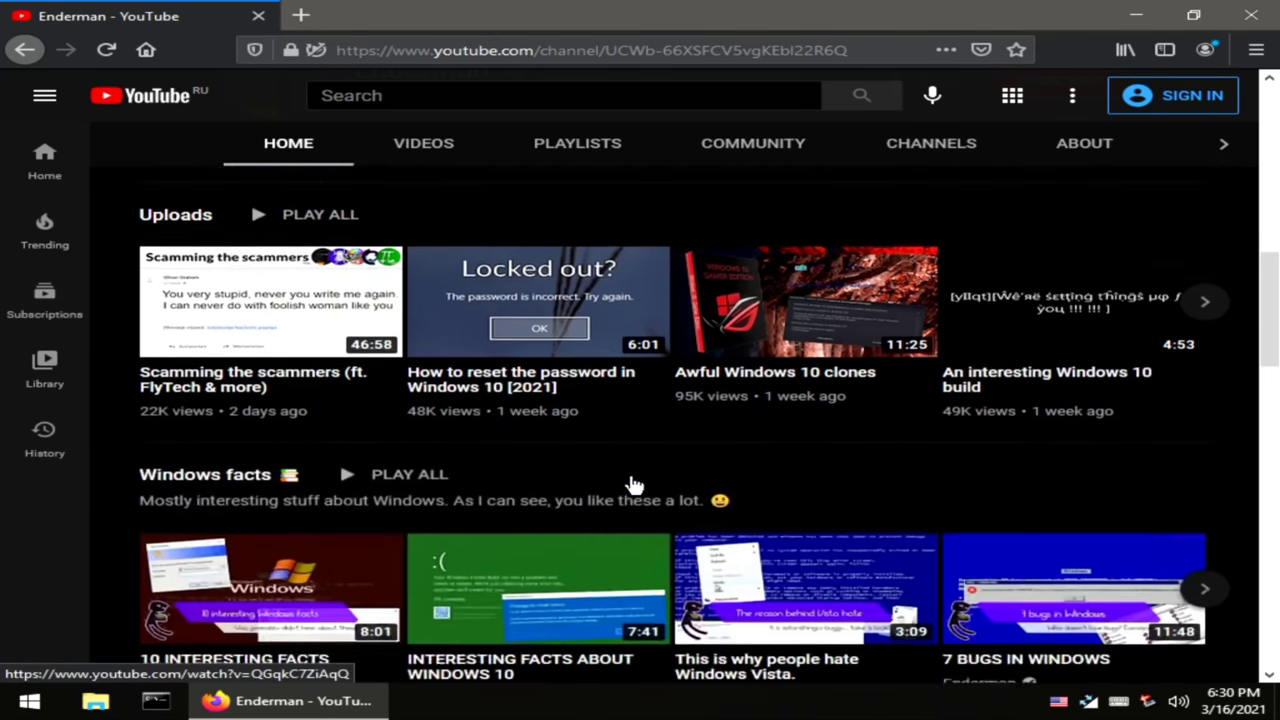
scroll(680, 480, up, 8)
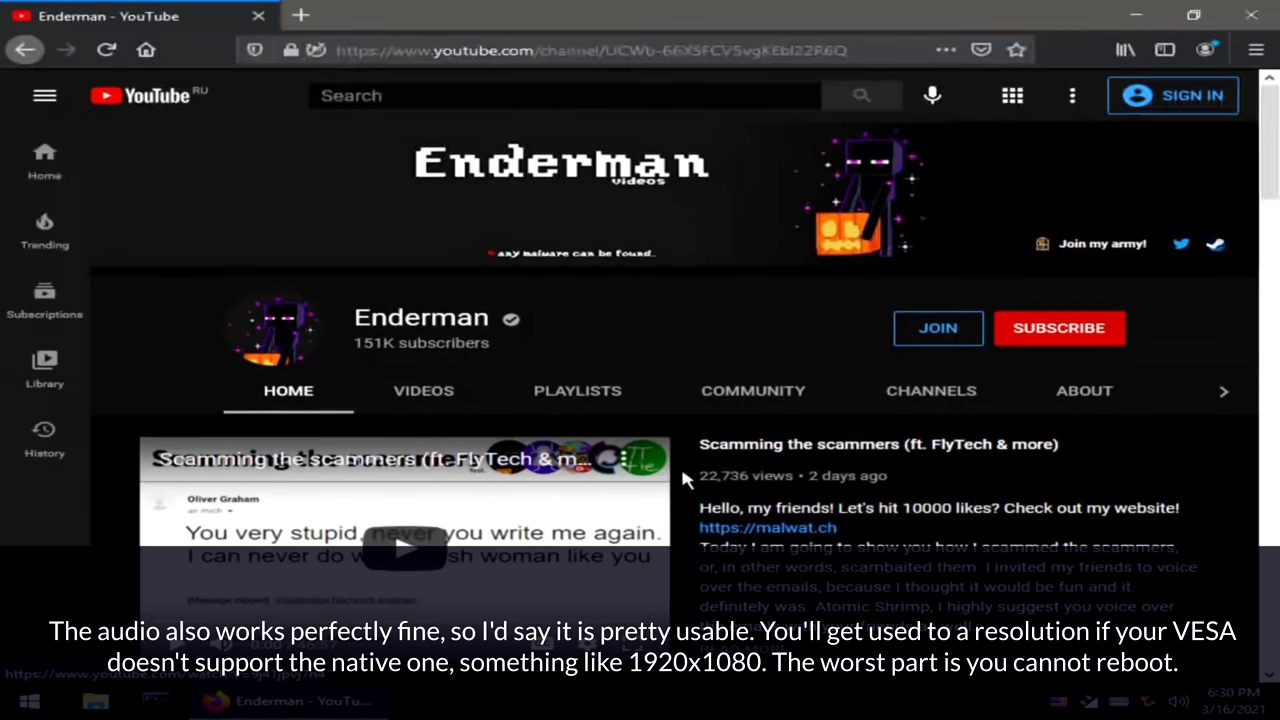
click(1186, 17)
Step: Open Control Panel, show all items as small icons to examine them, then close it
click(16, 712)
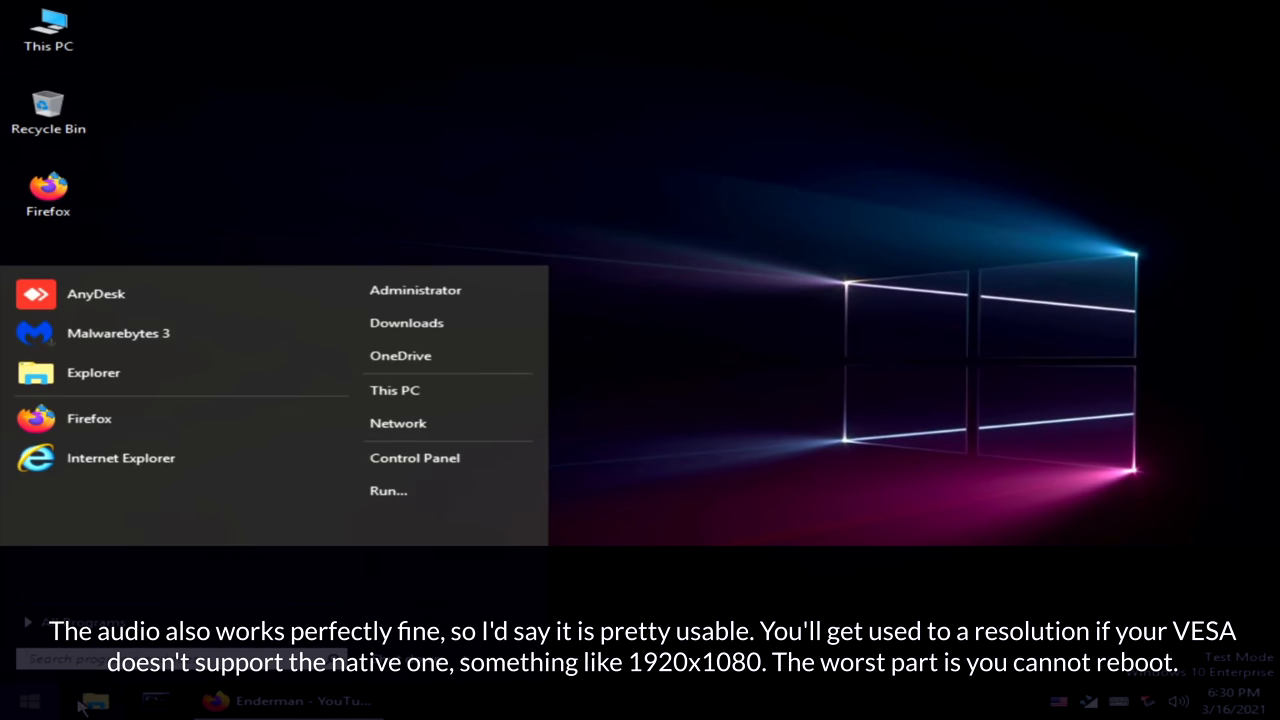
click(457, 486)
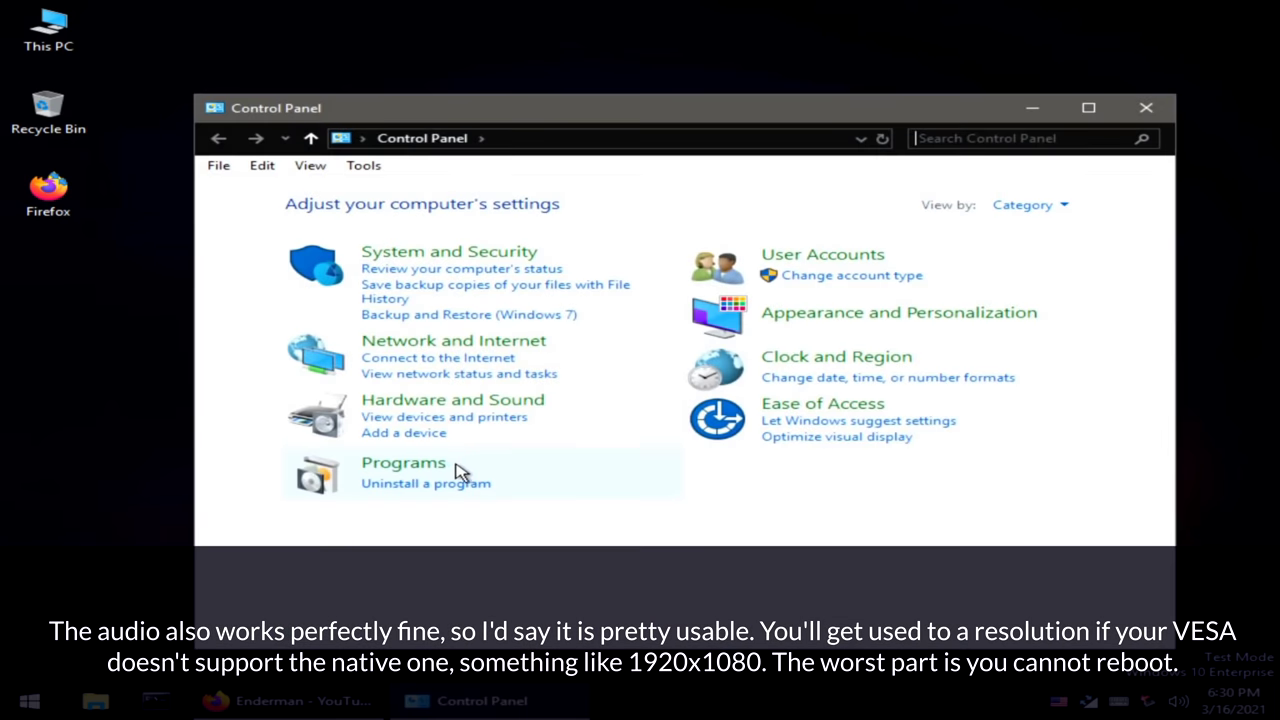
click(1030, 205)
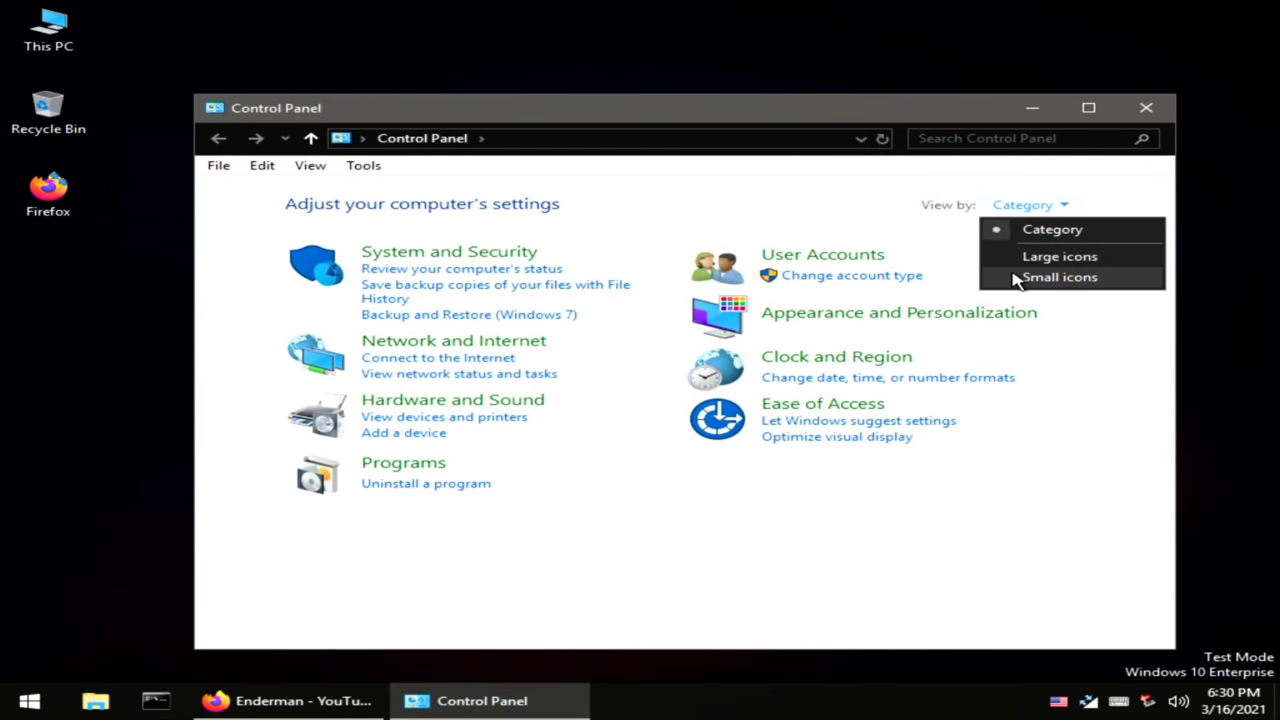
click(1020, 277)
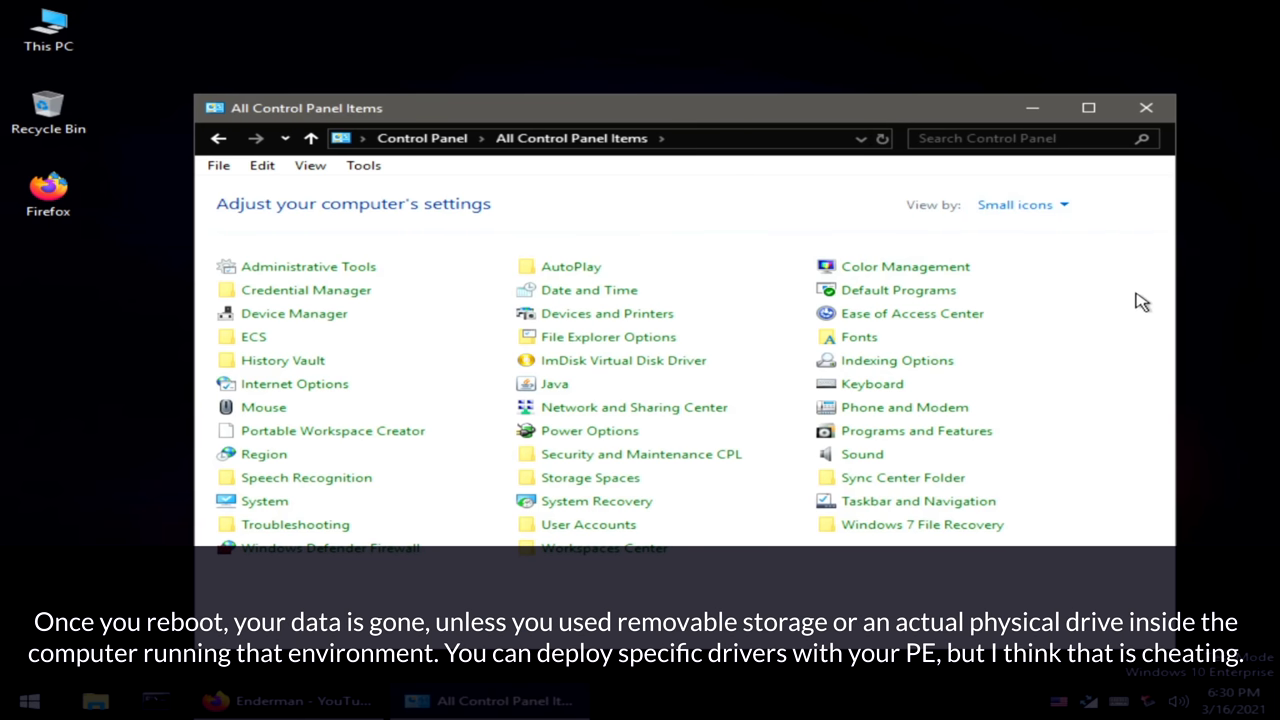
click(1146, 108)
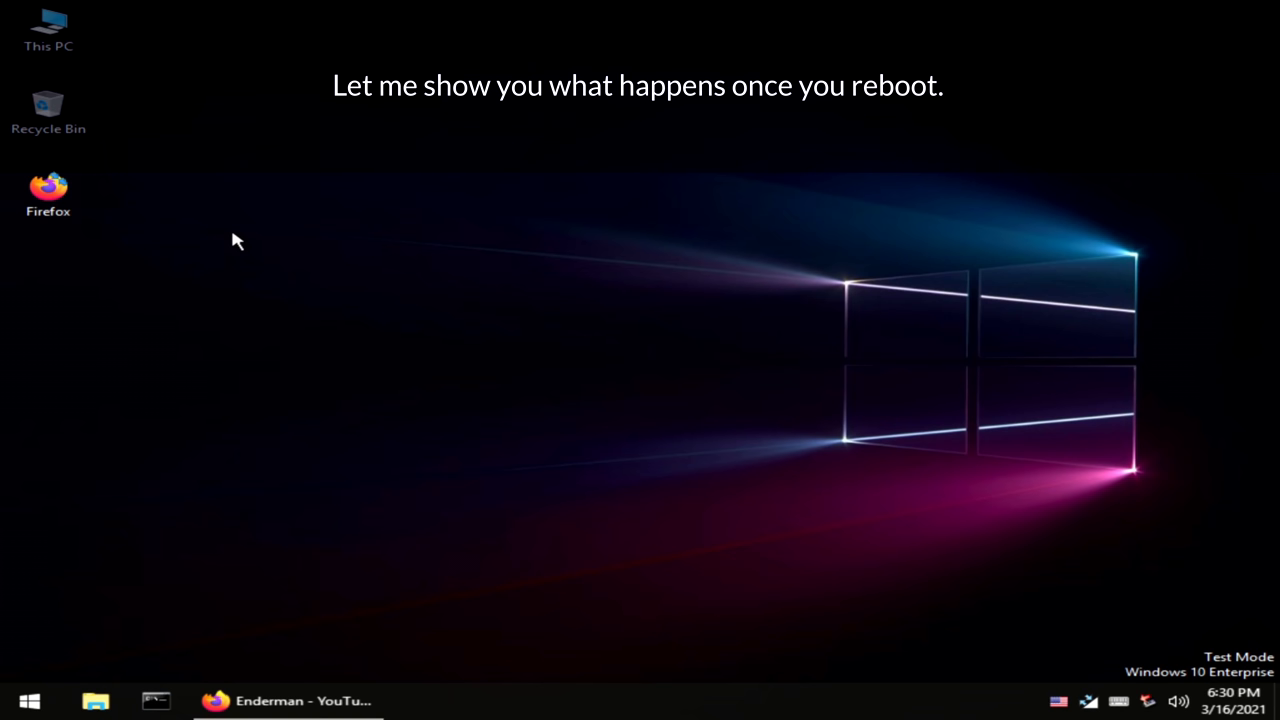
Step: Restart the computer
click(30, 700)
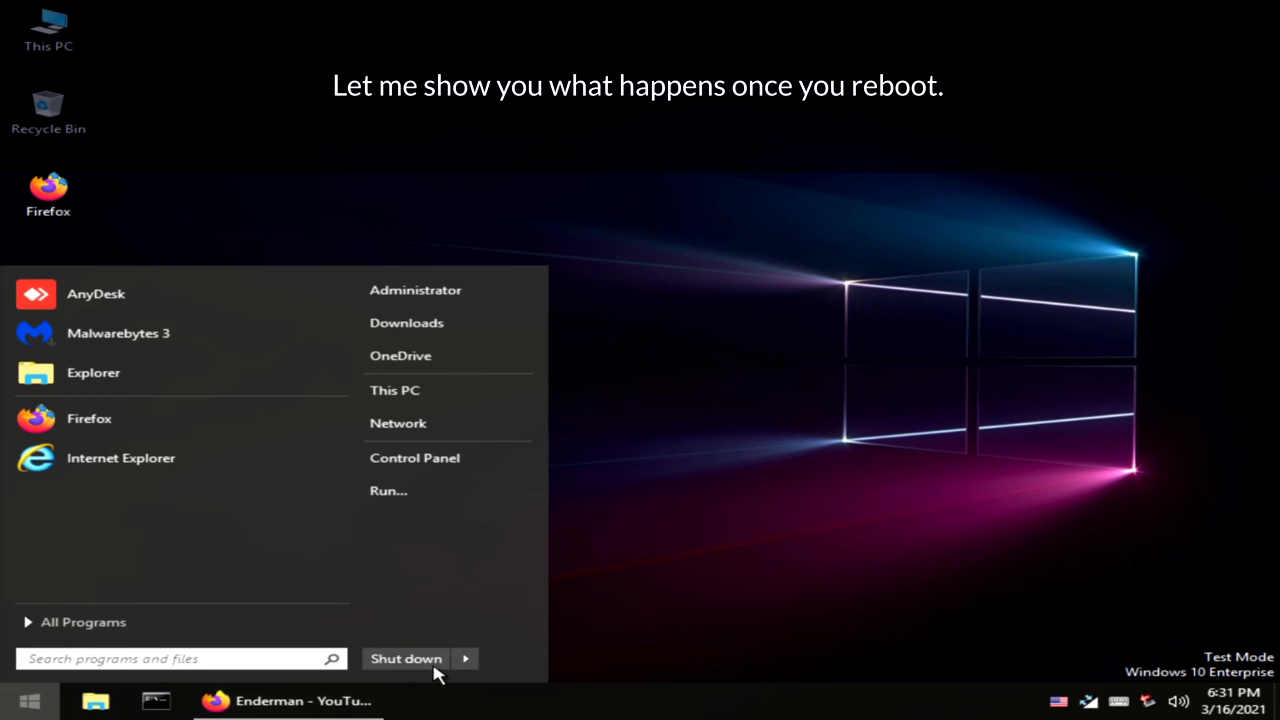
click(466, 658)
click(510, 655)
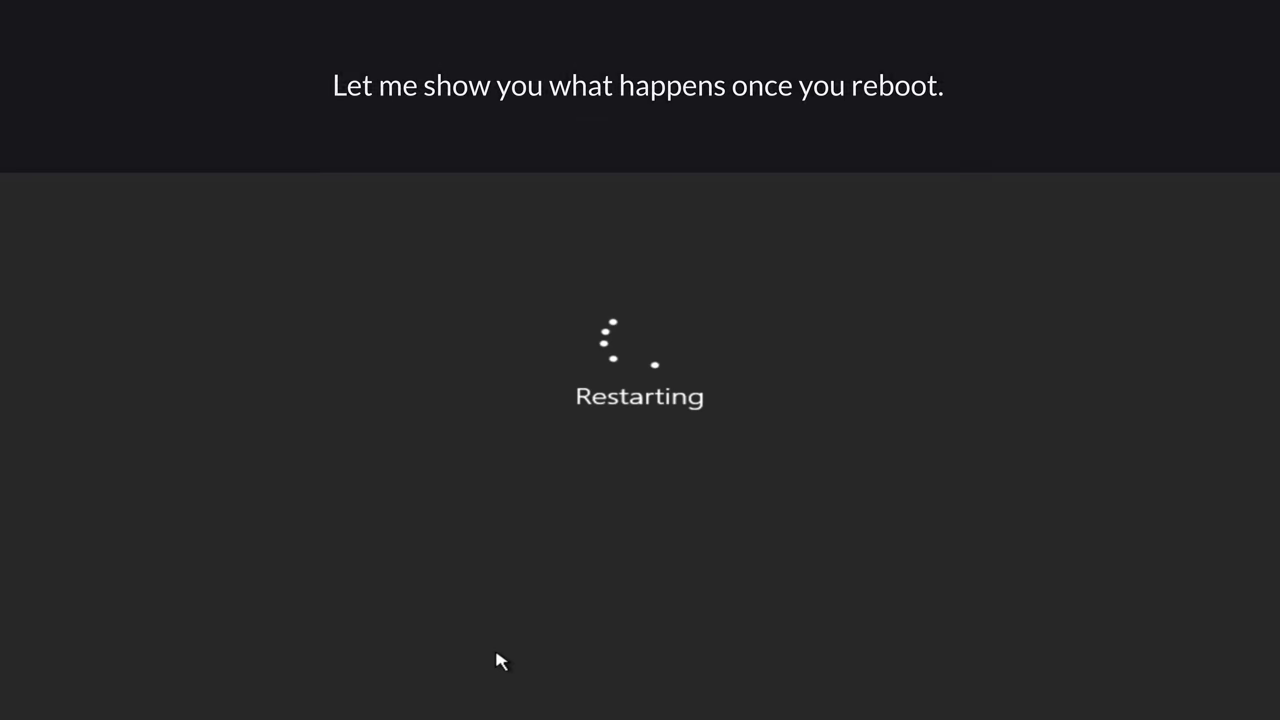